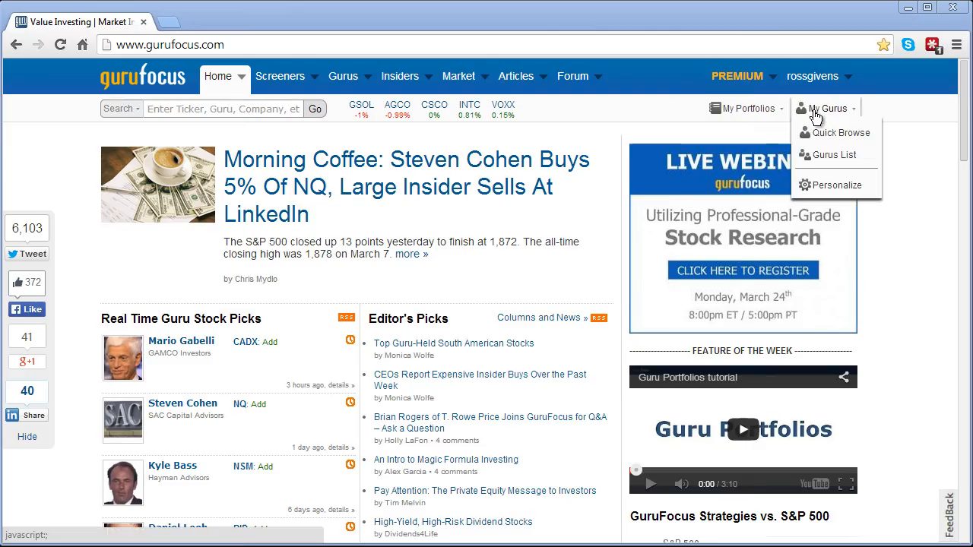
Step: Open the overview of all portfolios and look through the listed holdings
{"action": "mouse_move", "coordinate": [759, 111]}
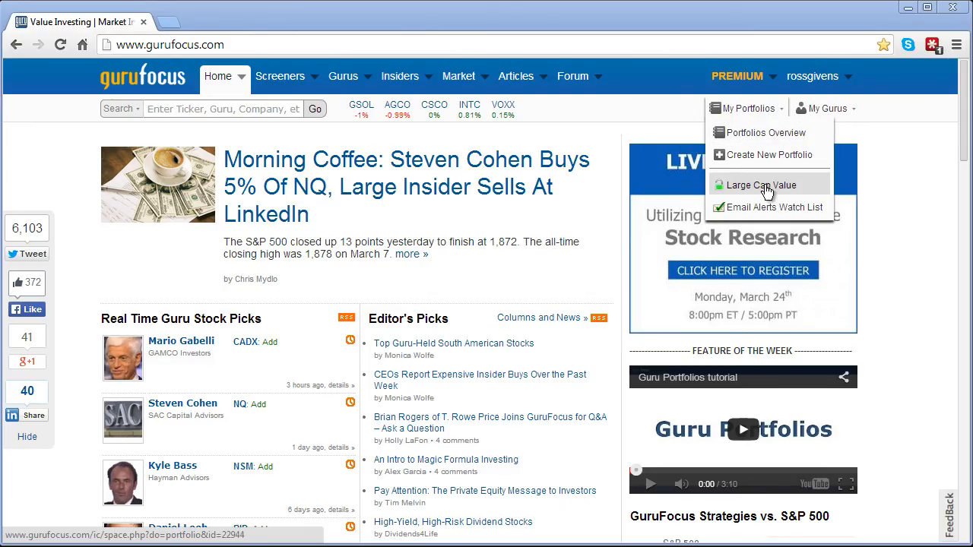
{"action": "left_click", "coordinate": [774, 139]}
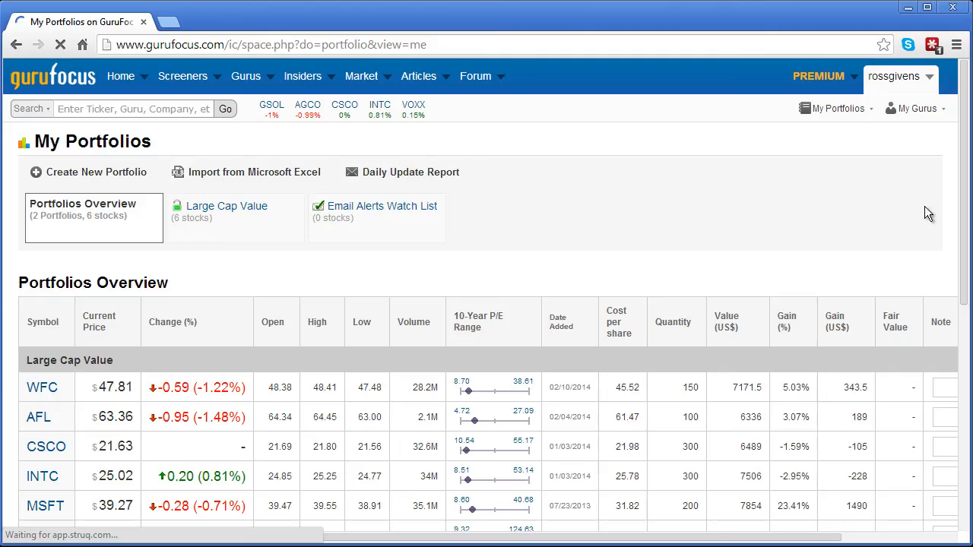
{"action": "left_click_drag", "start_coordinate": [966, 140], "coordinate": [965, 141]}
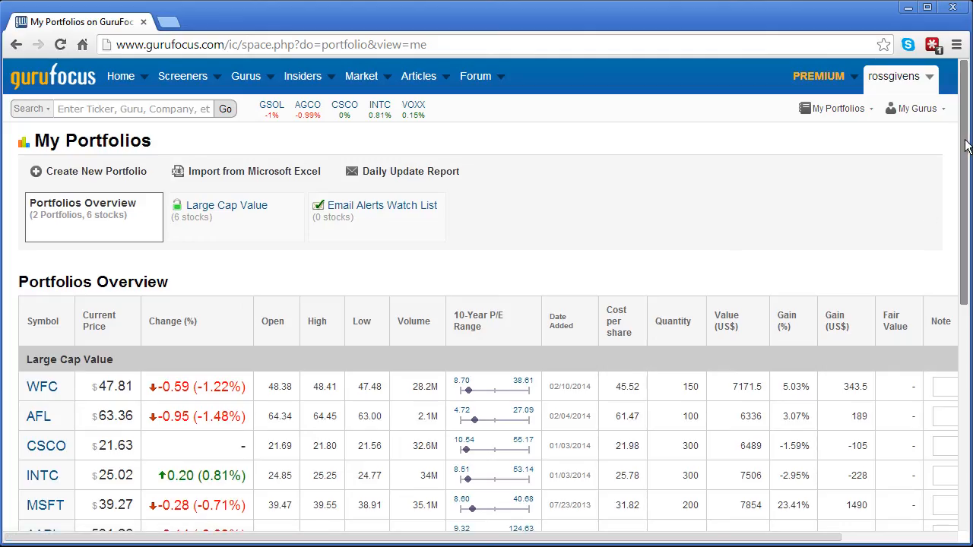
{"action": "left_click_drag", "start_coordinate": [966, 146], "coordinate": [931, 480]}
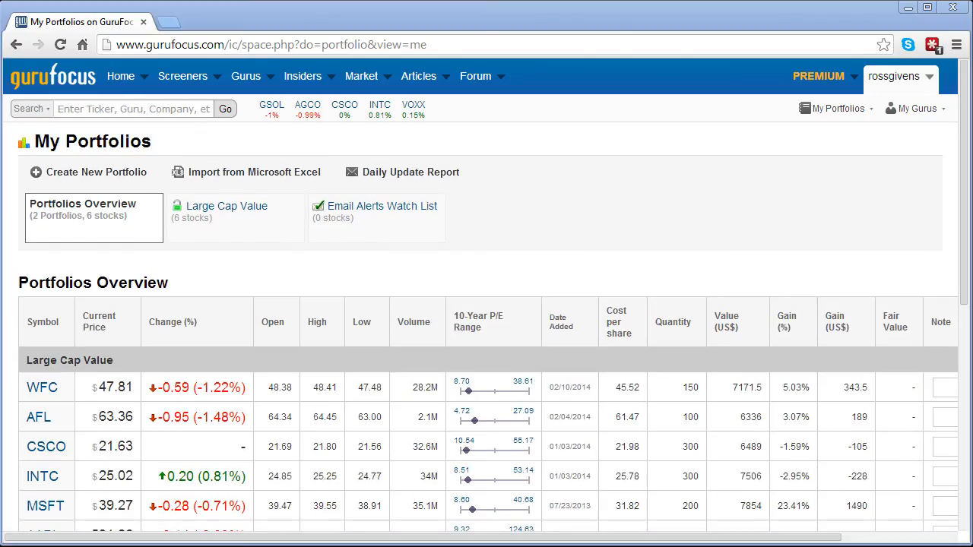
Step: Start a new portfolio and name it "Test Portfolio"
{"action": "left_click", "coordinate": [89, 175]}
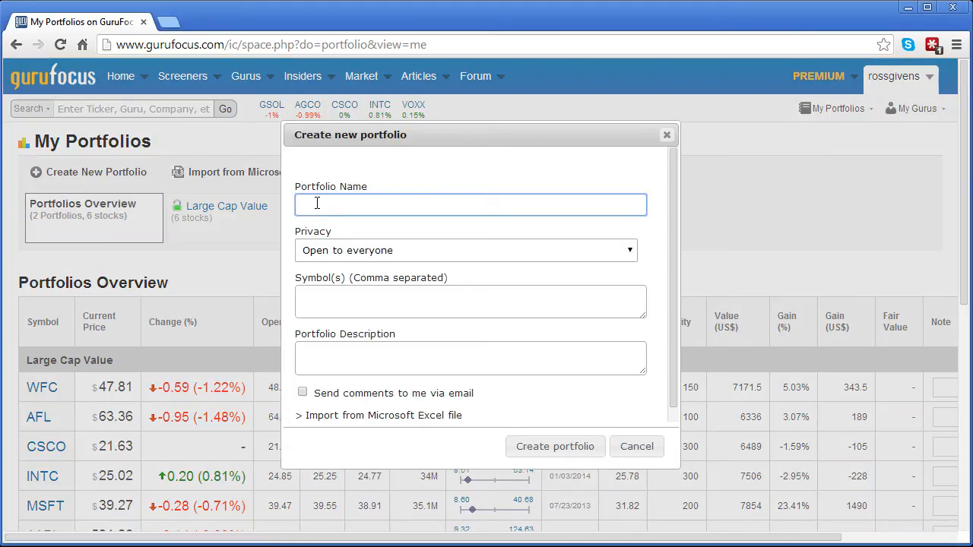
{"action": "left_click", "coordinate": [486, 205]}
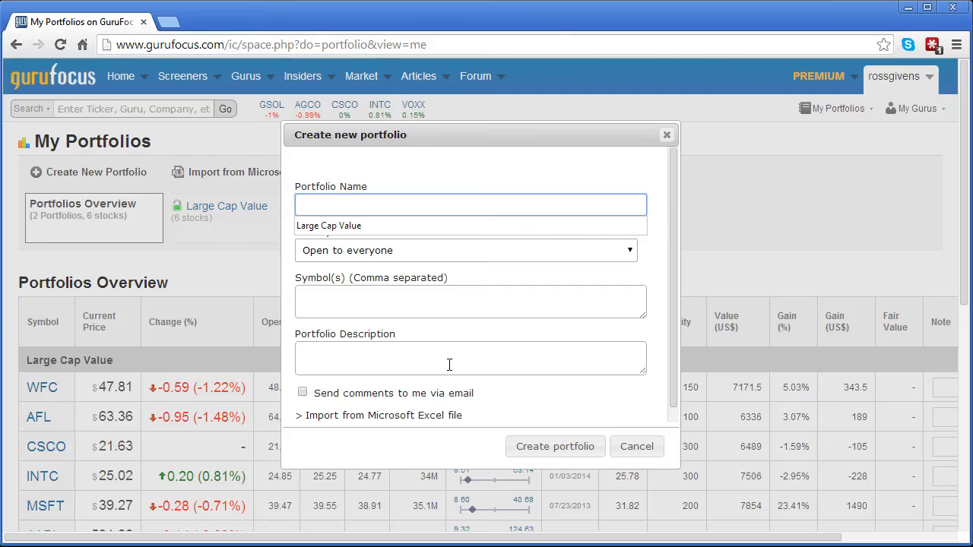
{"action": "left_click", "coordinate": [438, 201]}
{"action": "type", "text": "Test Po"}
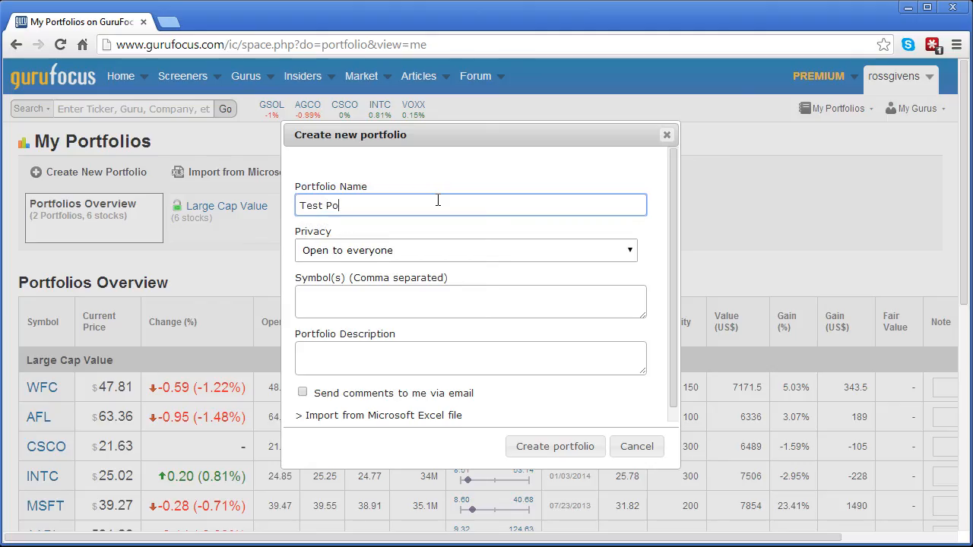
{"action": "type", "text": "rtfolio"}
{"action": "key", "text": "Tab"}
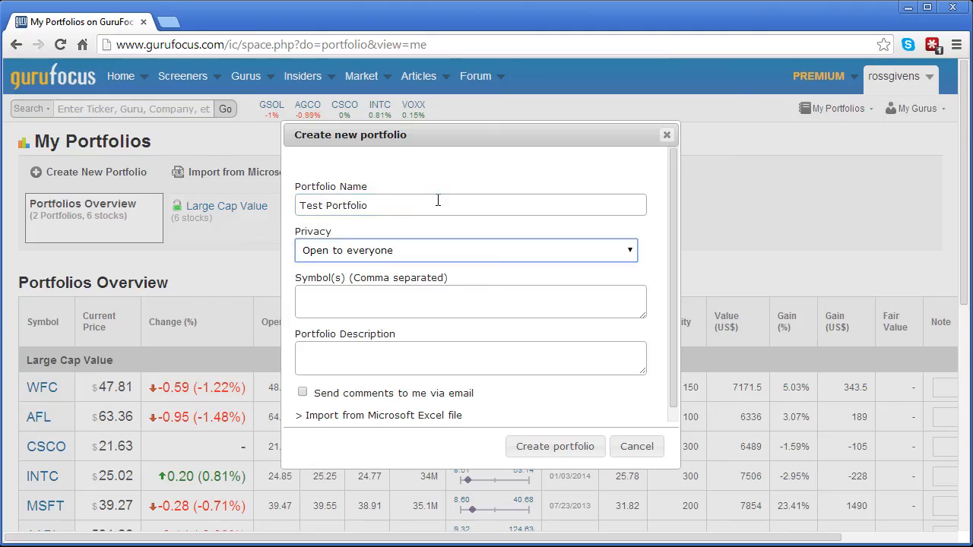
Step: Enter GOOG, AAPL, MMM and WMT as the new portfolio's stock symbols
{"action": "left_click", "coordinate": [433, 309]}
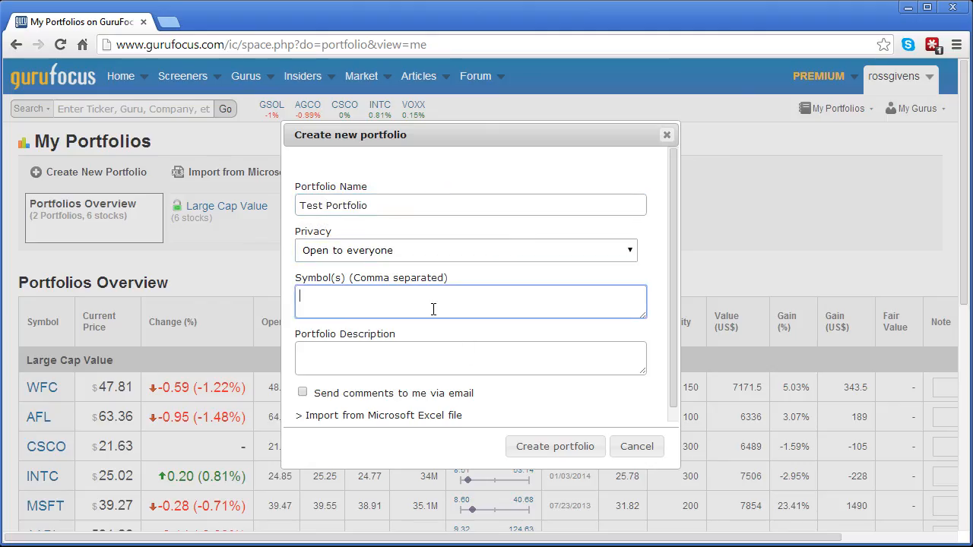
{"action": "type", "text": "GOOG, "}
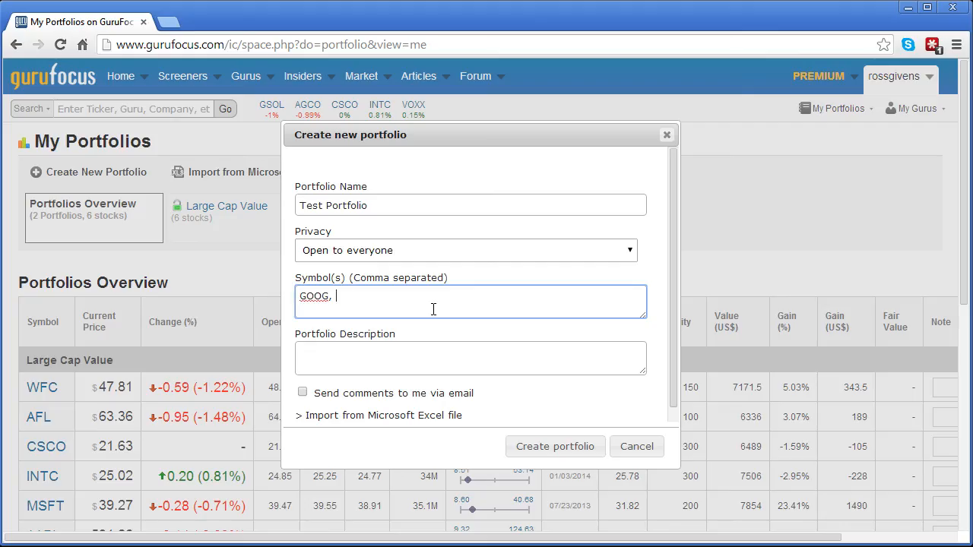
{"action": "type", "text": "AAPL, MMM, WMT"}
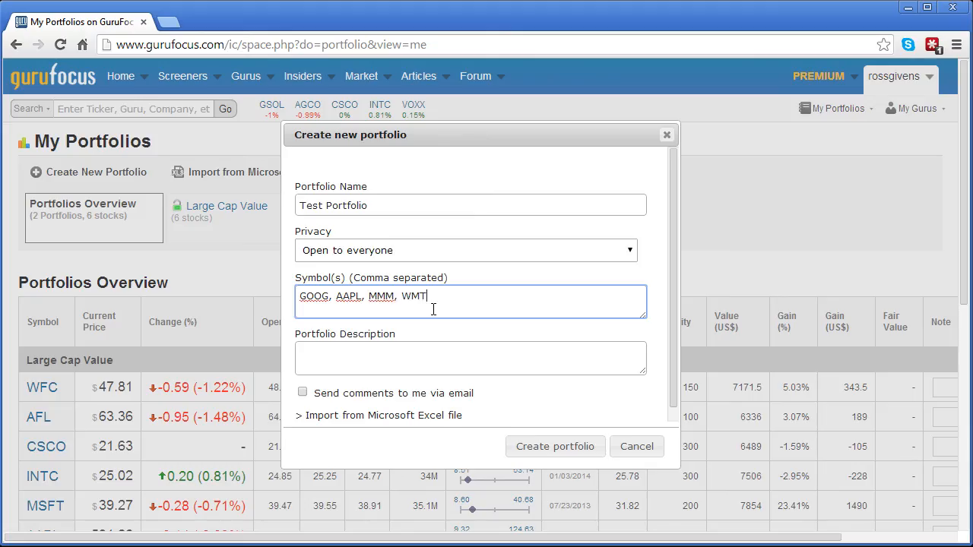
Step: Enter "test portoflio" as the portfolio description and create the portfolio
{"action": "key", "text": "Tab"}
{"action": "type", "text": "test p"}
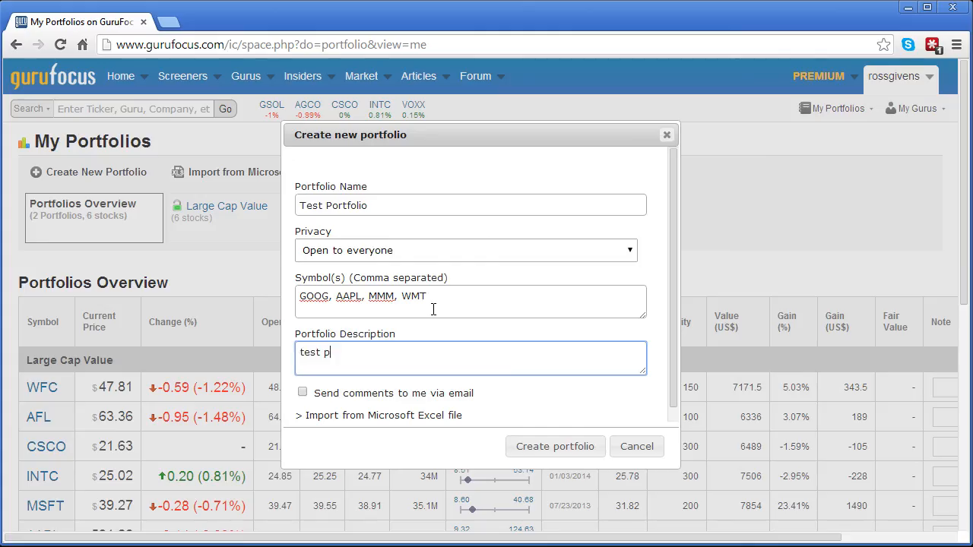
{"action": "type", "text": "ortoflio"}
{"action": "left_click", "coordinate": [549, 449]}
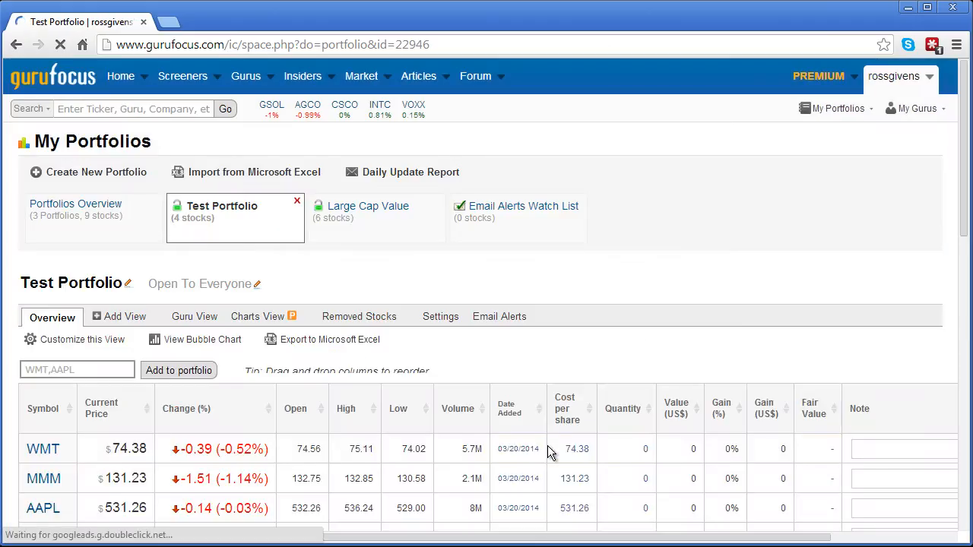
{"action": "scroll", "coordinate": [542, 479], "scroll_direction": "down", "scroll_amount": 1}
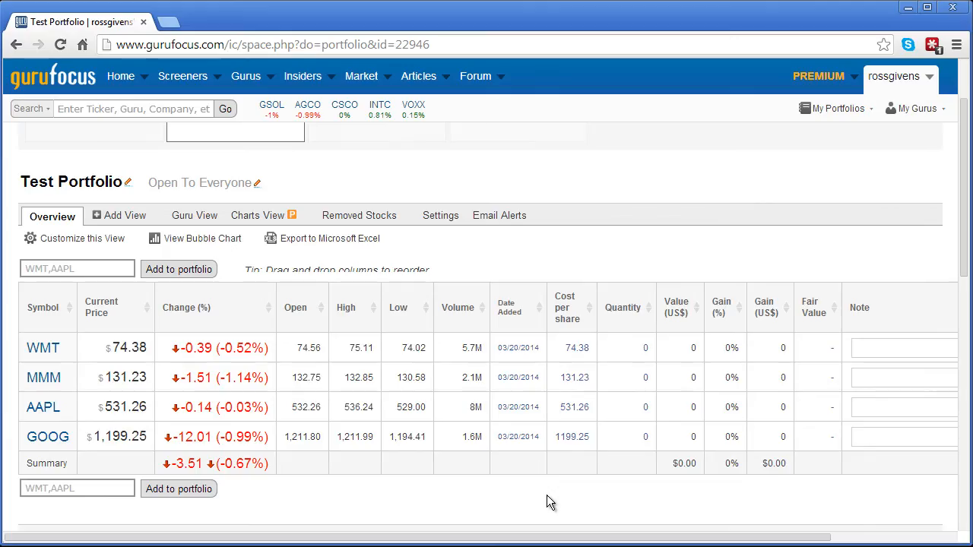
{"action": "scroll", "coordinate": [547, 501], "scroll_direction": "up", "scroll_amount": 1}
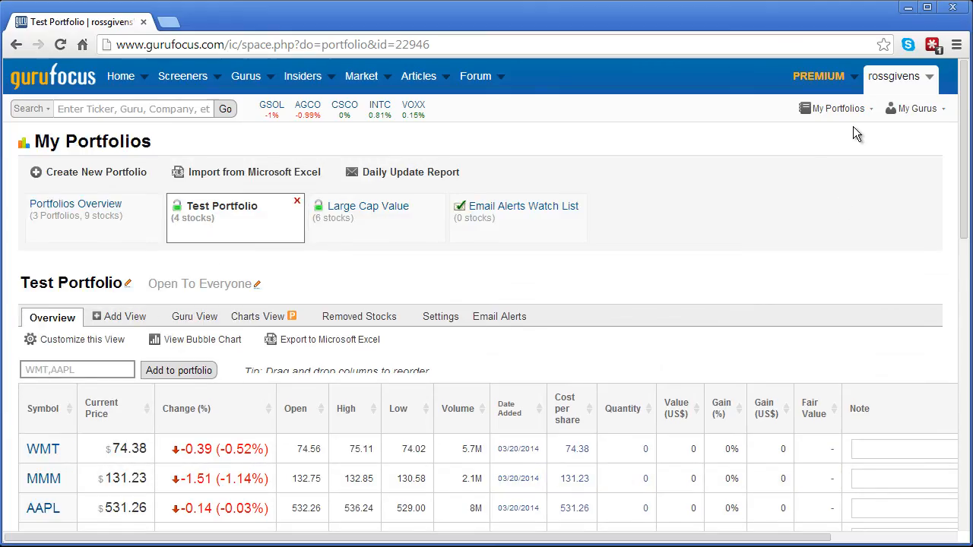
Step: Set the date added of the WMT holding to 11/06/2013 and save it
{"action": "mouse_move", "coordinate": [849, 113]}
{"action": "scroll", "coordinate": [821, 334], "scroll_direction": "down", "scroll_amount": 1}
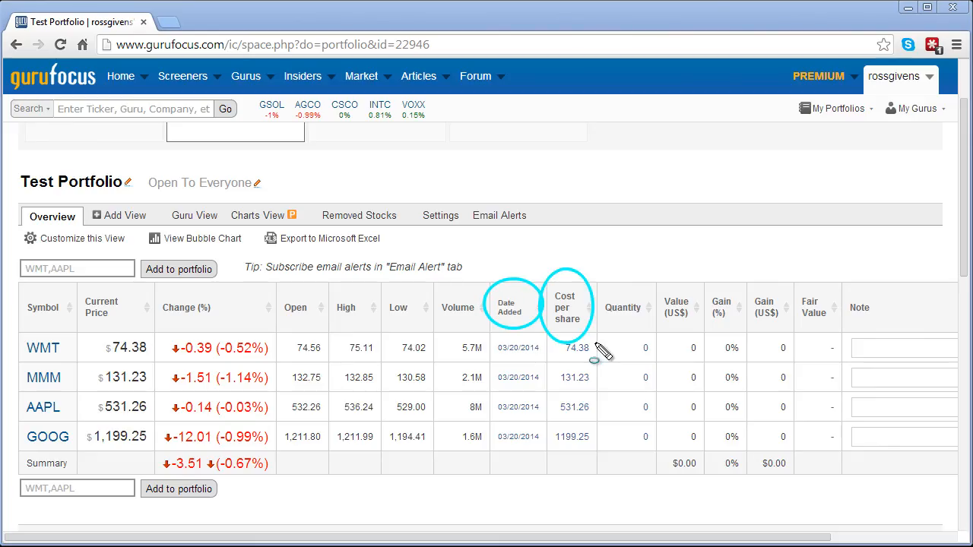
{"action": "key", "text": "Escape"}
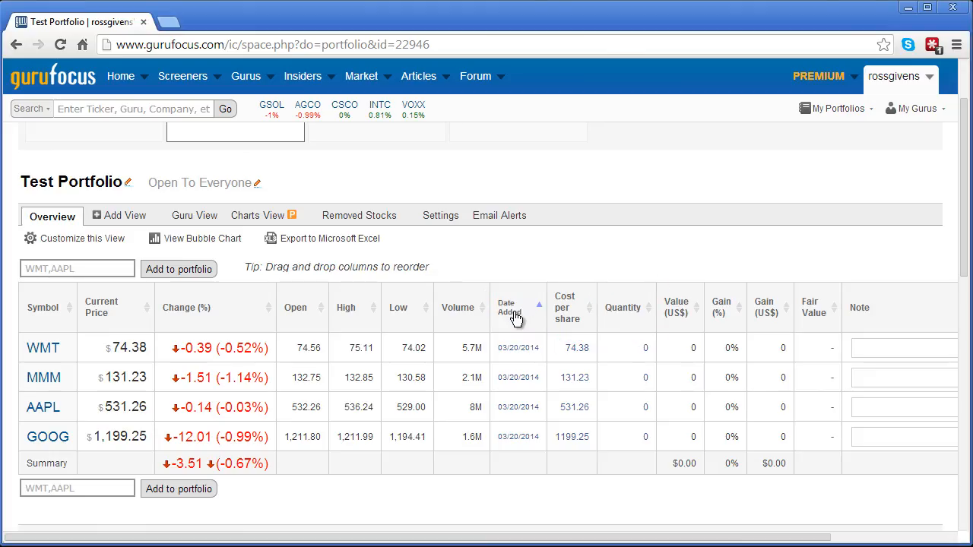
{"action": "left_click", "coordinate": [523, 350]}
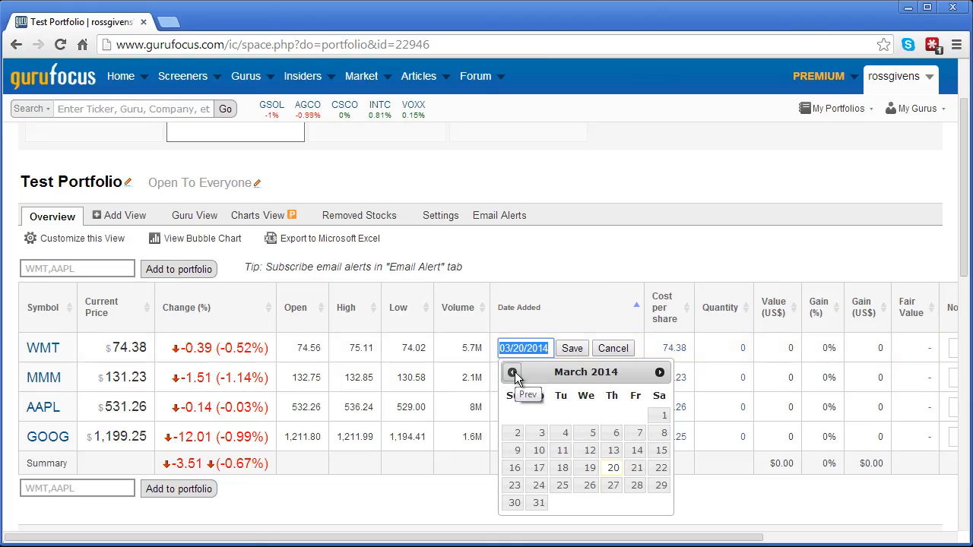
{"action": "left_click", "coordinate": [513, 372]}
{"action": "double_click", "coordinate": [513, 372]}
{"action": "left_click", "coordinate": [513, 373]}
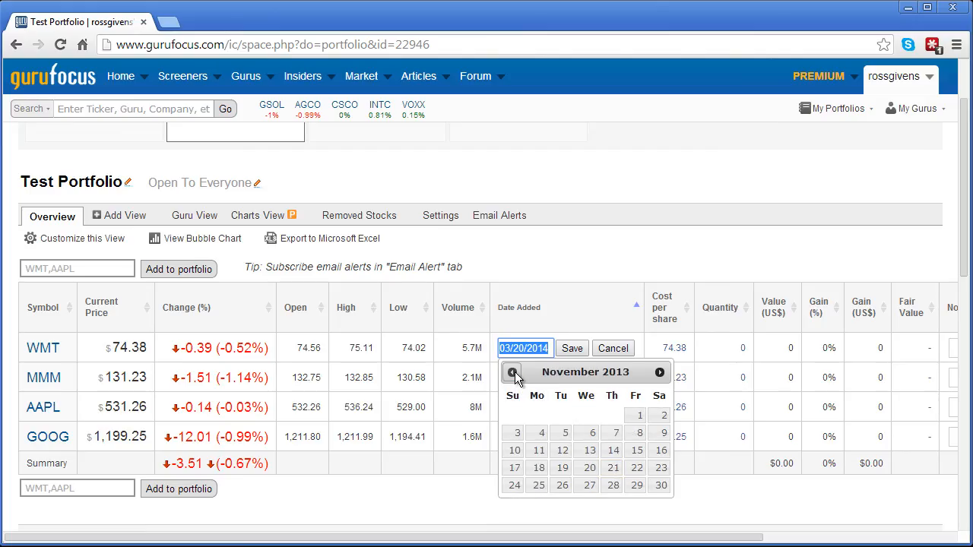
{"action": "left_click", "coordinate": [591, 435]}
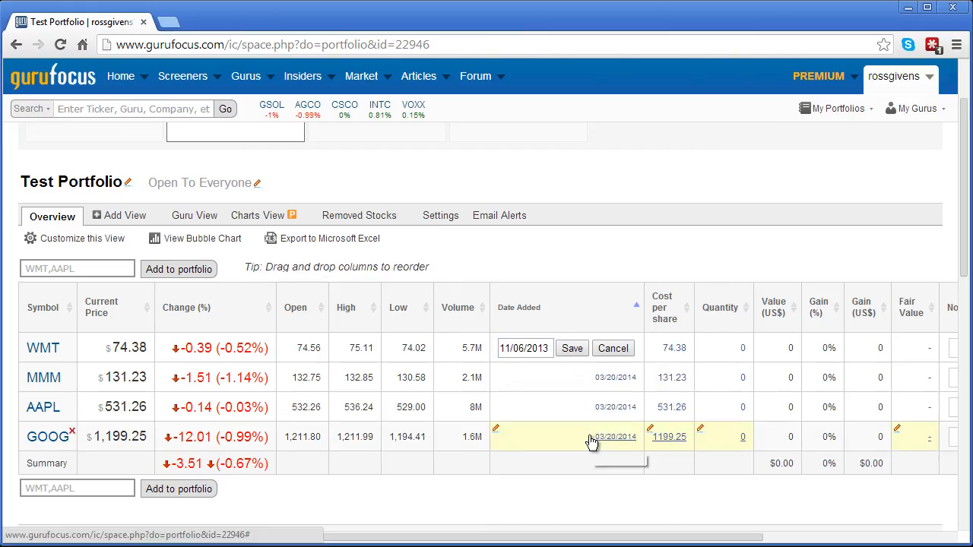
{"action": "left_click", "coordinate": [571, 352]}
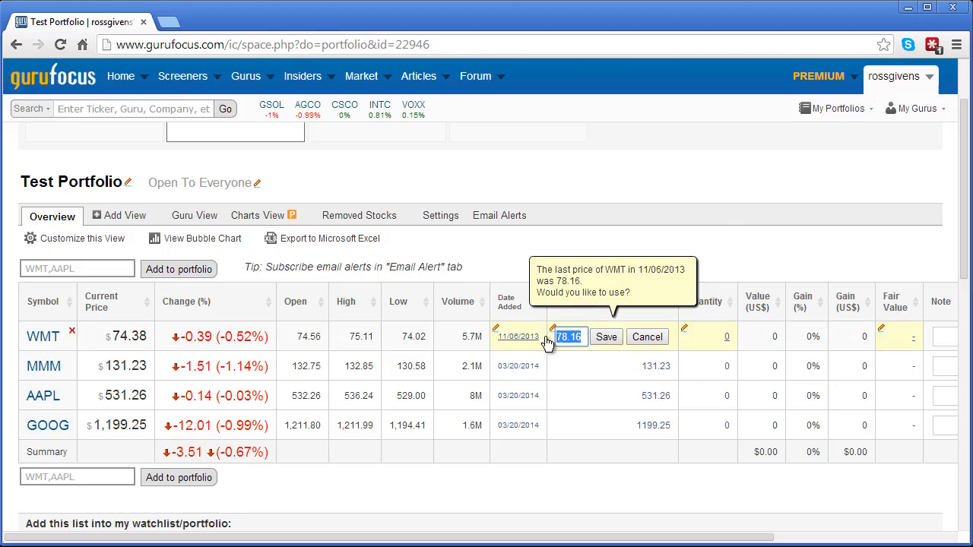
Step: Save a cost per share of 78.02 and a quantity of 200 for the WMT holding
{"action": "type", "text": "78.0"}
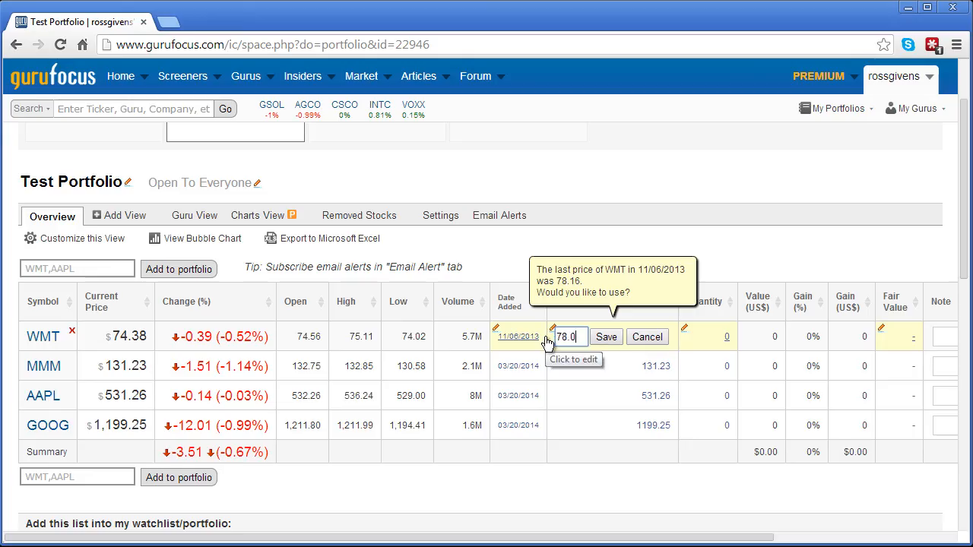
{"action": "type", "text": "2"}
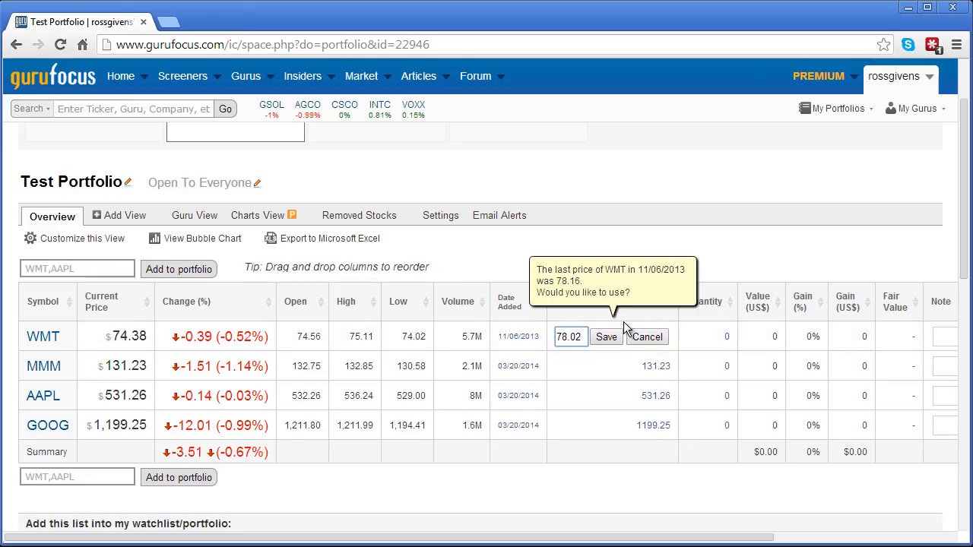
{"action": "left_click", "coordinate": [612, 338]}
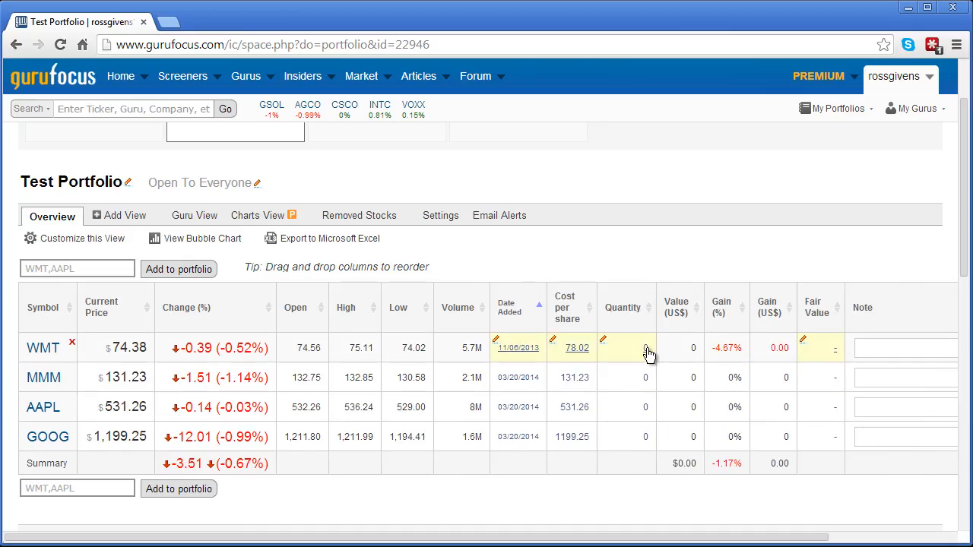
{"action": "left_click", "coordinate": [647, 351]}
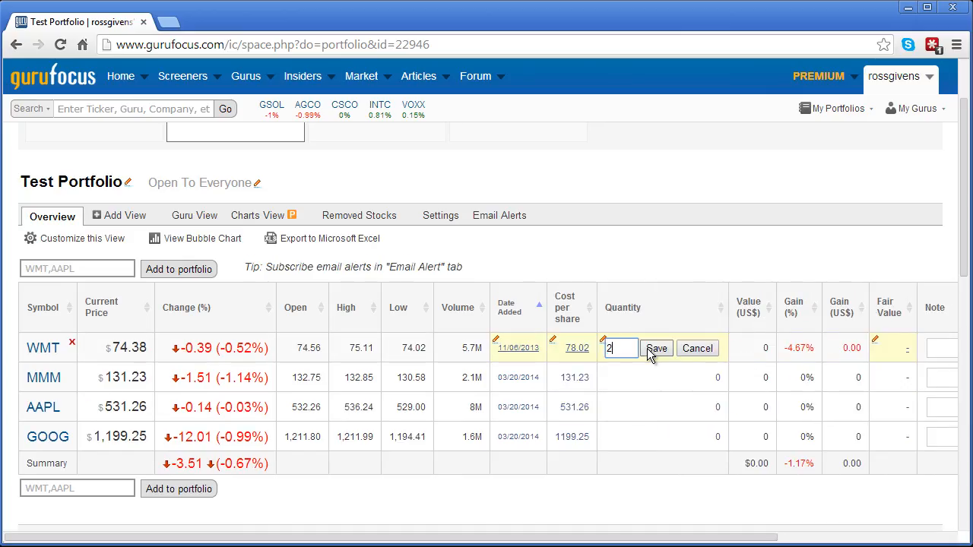
{"action": "type", "text": "200"}
{"action": "left_click", "coordinate": [647, 348]}
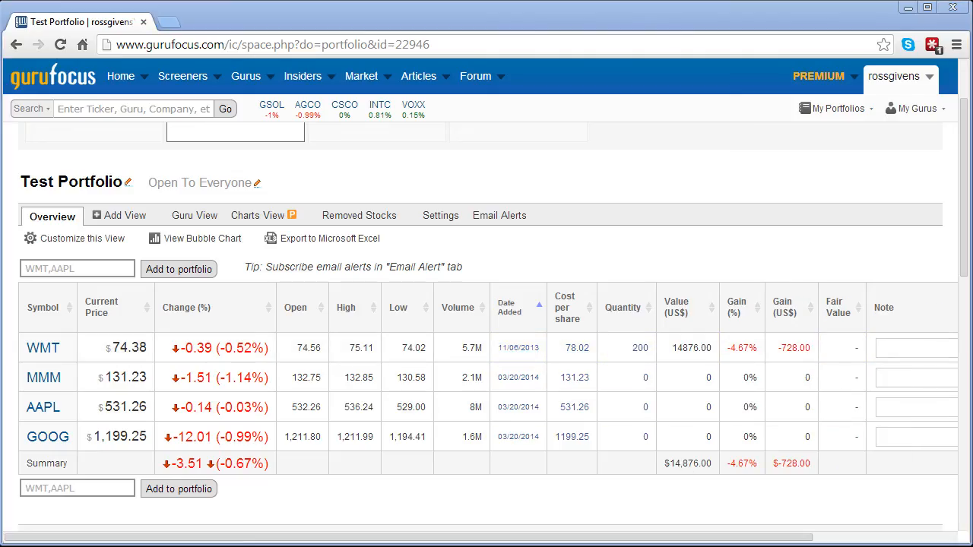
{"action": "mouse_move", "coordinate": [669, 329]}
{"action": "left_mouse_down"}
{"action": "mouse_move", "coordinate": [721, 332]}
{"action": "mouse_move", "coordinate": [742, 364]}
{"action": "mouse_move", "coordinate": [818, 366]}
{"action": "left_mouse_up"}
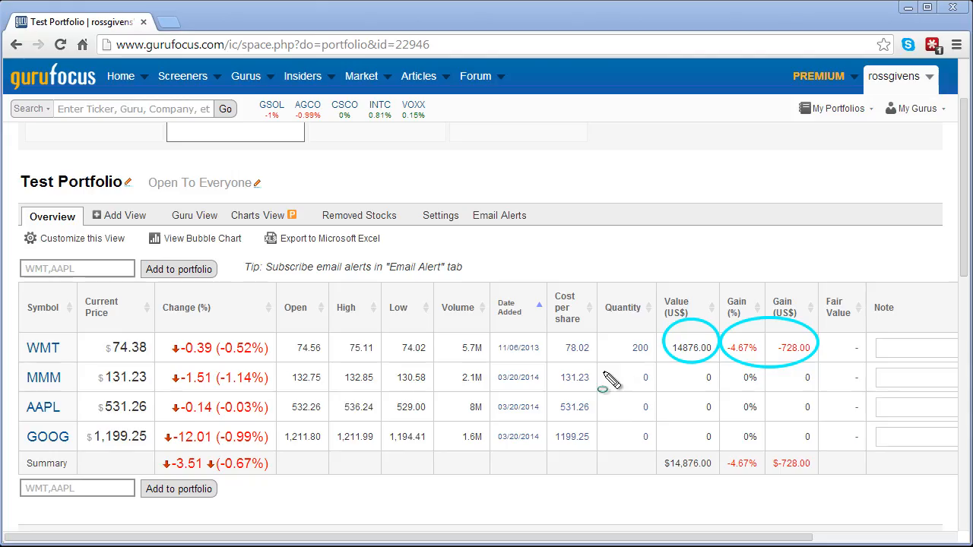
{"action": "mouse_move", "coordinate": [491, 335]}
{"action": "left_mouse_down"}
{"action": "mouse_move", "coordinate": [554, 362]}
{"action": "mouse_move", "coordinate": [612, 369]}
{"action": "left_mouse_up"}
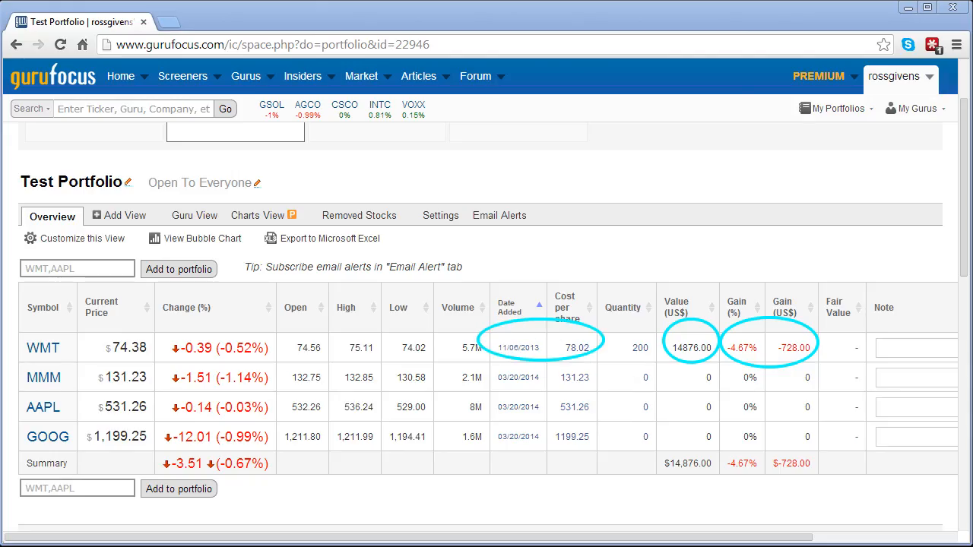
{"action": "key", "text": "Escape"}
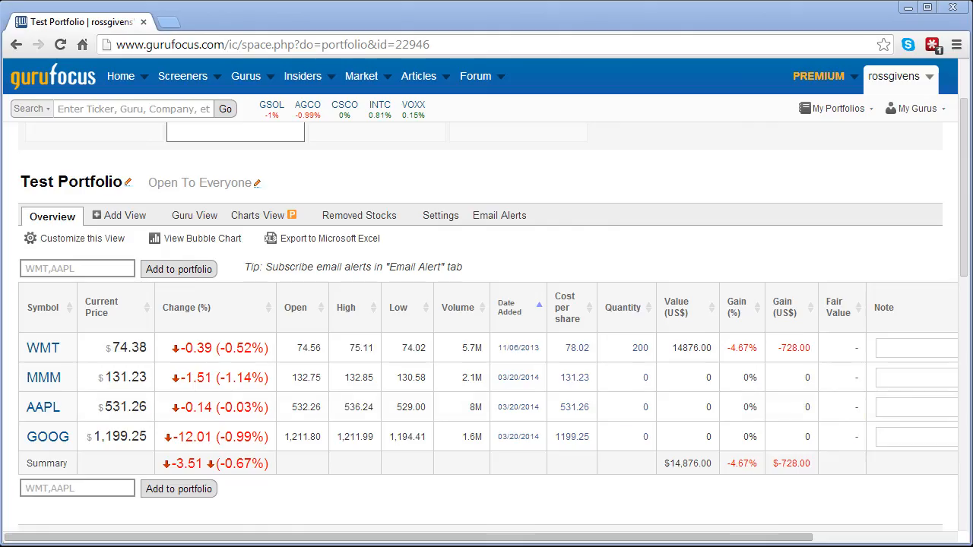
Step: Add the stock FSLR to Test Portfolio
{"action": "left_click", "coordinate": [92, 267]}
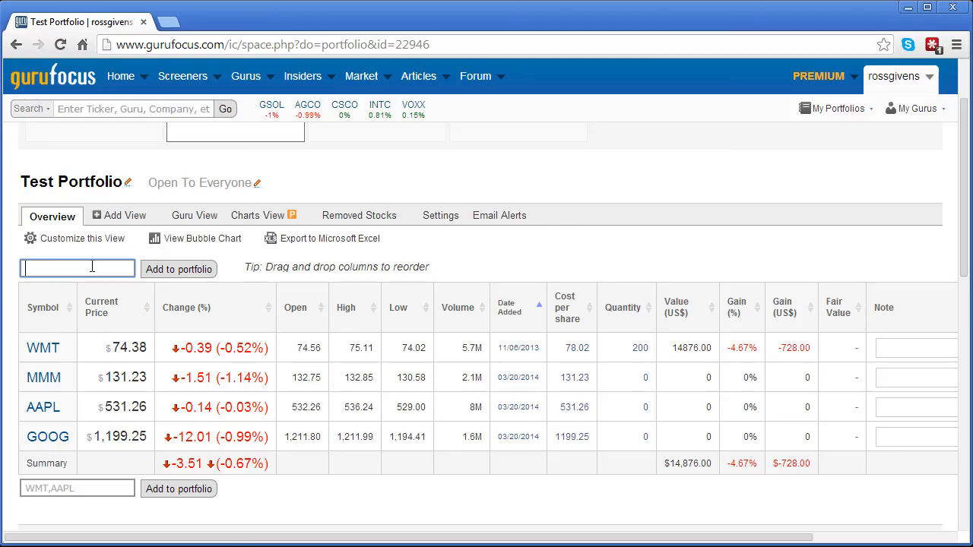
{"action": "type", "text": "fslr"}
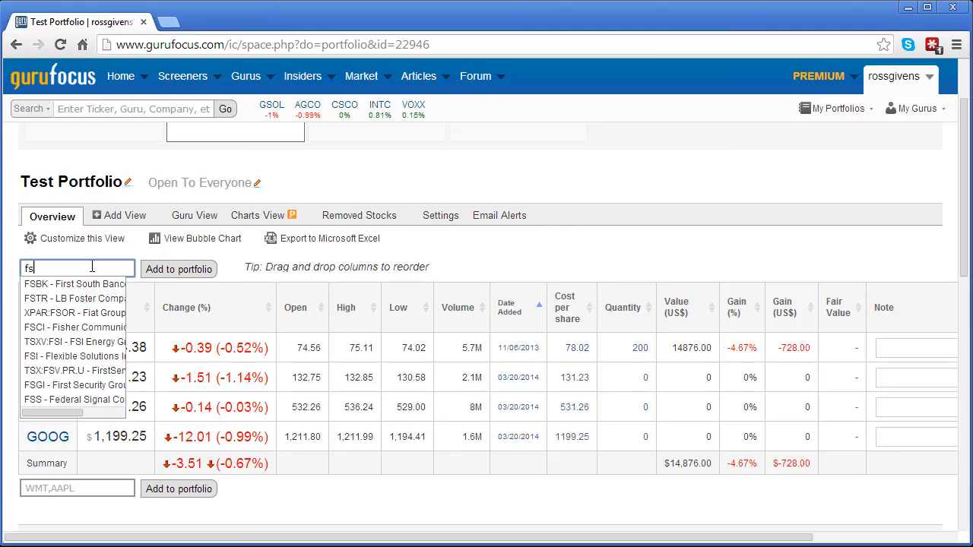
{"action": "left_click", "coordinate": [192, 270]}
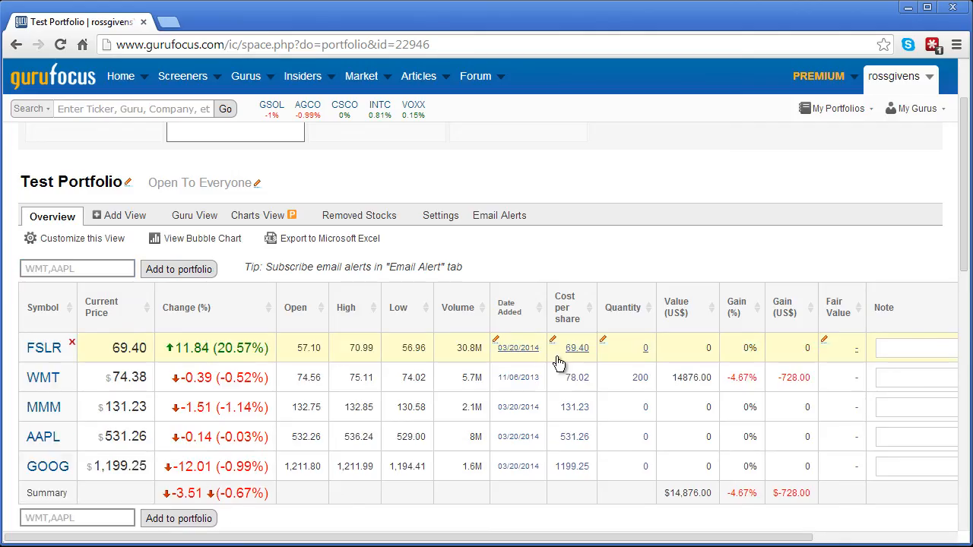
Step: Set the date added of the FSLR holding to 07/03/2013 and save it
{"action": "left_click", "coordinate": [519, 347]}
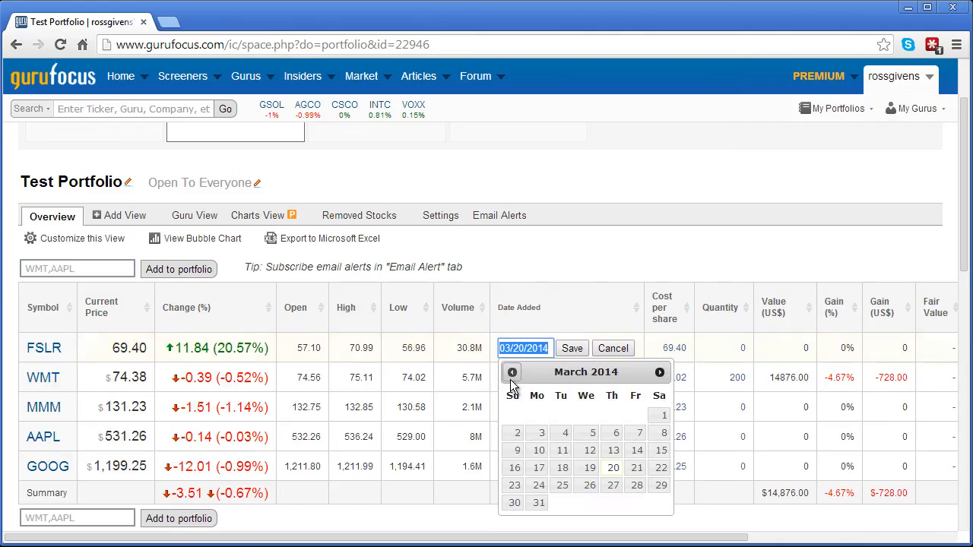
{"action": "left_click", "coordinate": [512, 373]}
{"action": "left_click", "coordinate": [511, 373]}
{"action": "left_click", "coordinate": [512, 372]}
{"action": "left_click", "coordinate": [511, 373]}
{"action": "left_click", "coordinate": [512, 373]}
{"action": "left_click", "coordinate": [512, 373]}
{"action": "left_click", "coordinate": [511, 372]}
{"action": "left_click", "coordinate": [512, 372]}
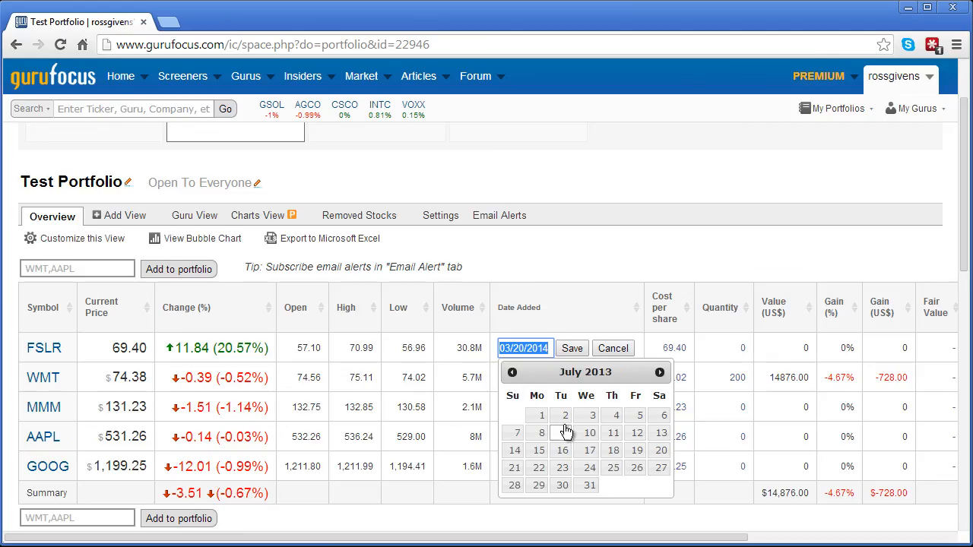
{"action": "left_click", "coordinate": [589, 418]}
{"action": "left_click", "coordinate": [572, 348]}
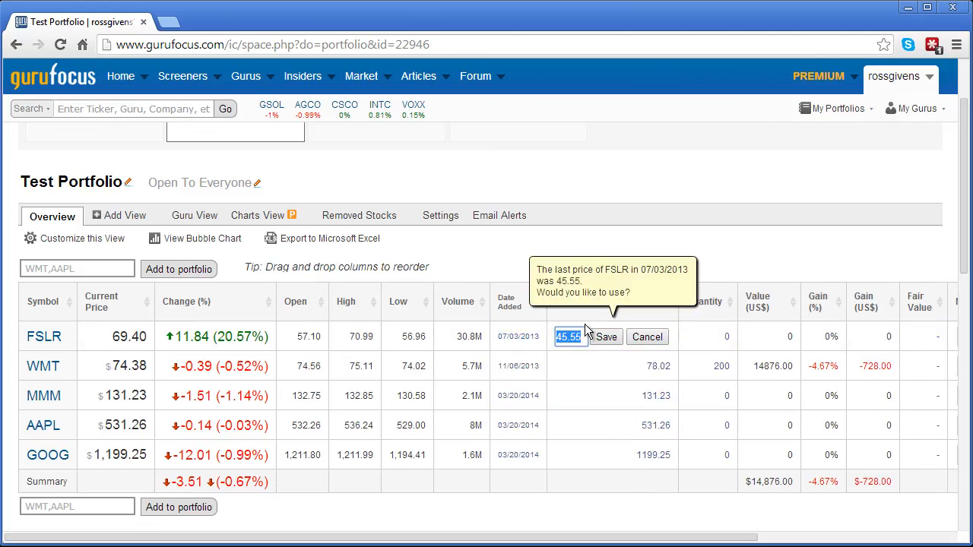
Step: Save a cost per share of 42.50 and a quantity of 100 for the FSLR holding
{"action": "type", "text": "42.50"}
{"action": "left_click", "coordinate": [600, 337]}
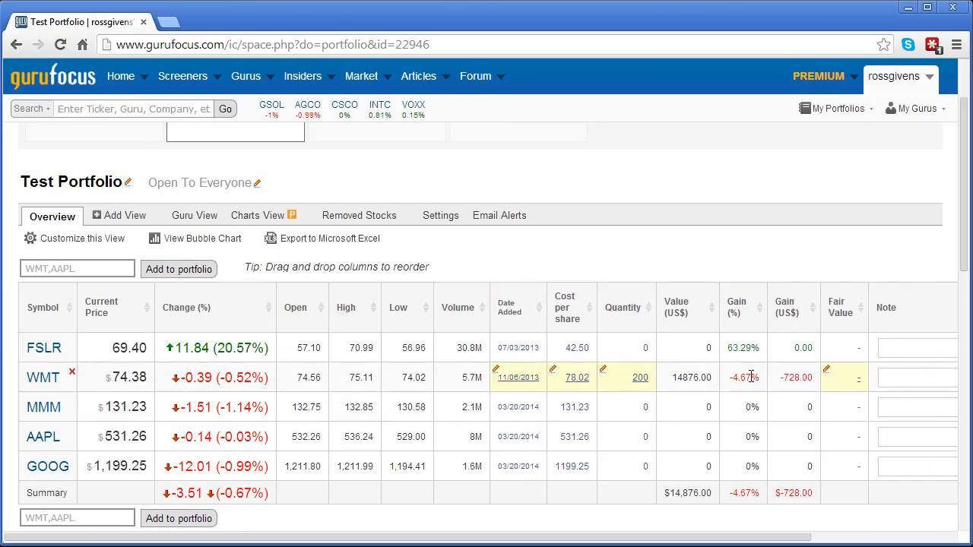
{"action": "left_click", "coordinate": [644, 348]}
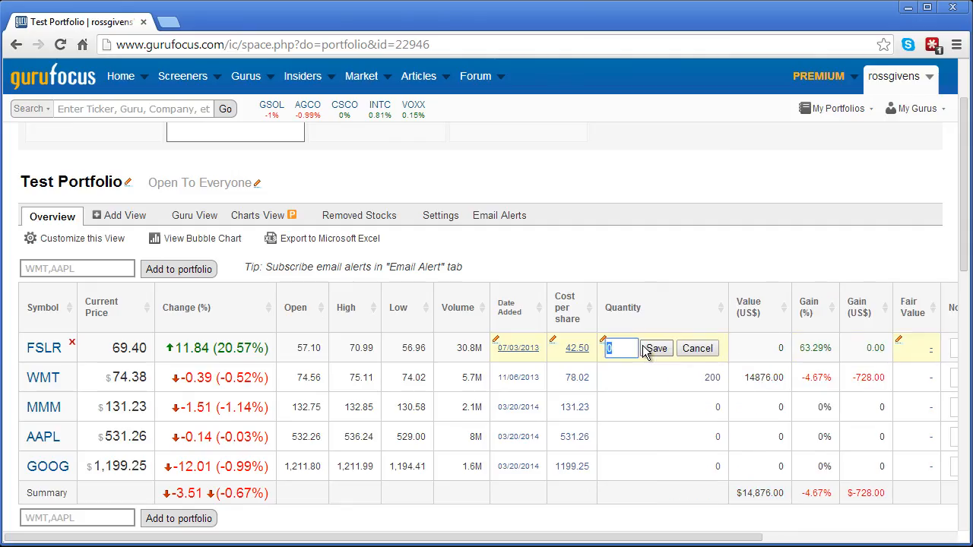
{"action": "type", "text": "100"}
{"action": "left_click", "coordinate": [656, 348]}
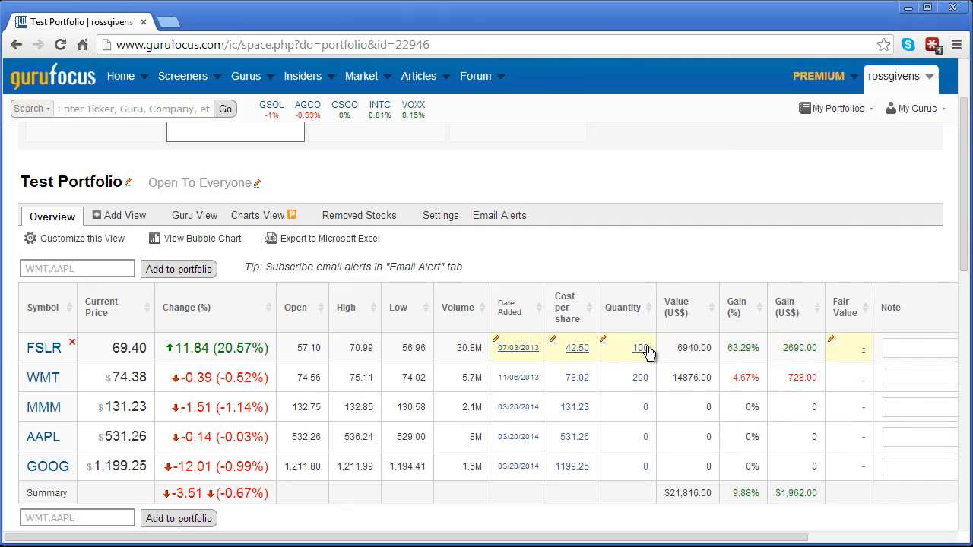
Step: Set the fair value of the FSLR holding to 65.00 and save it
{"action": "left_click", "coordinate": [861, 348]}
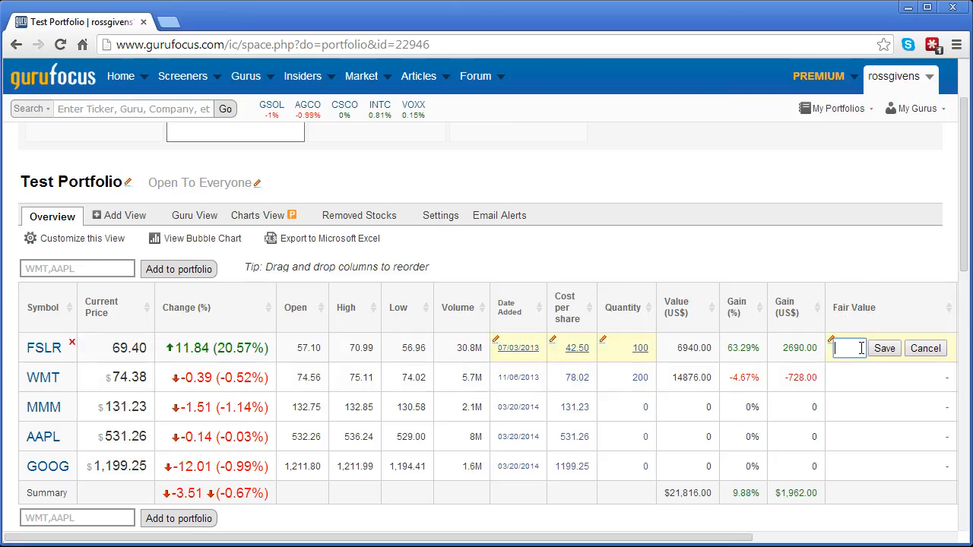
{"action": "type", "text": "65.00"}
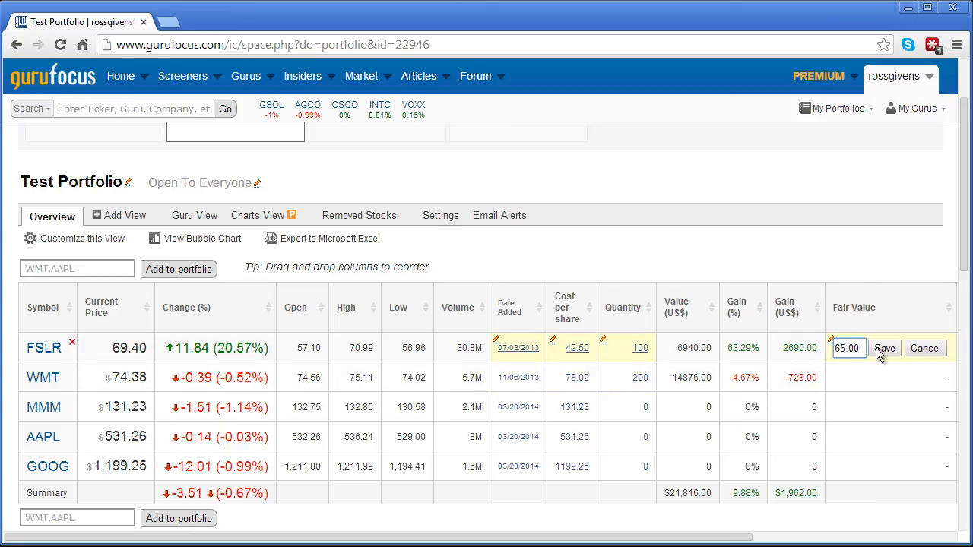
{"action": "left_click", "coordinate": [884, 348]}
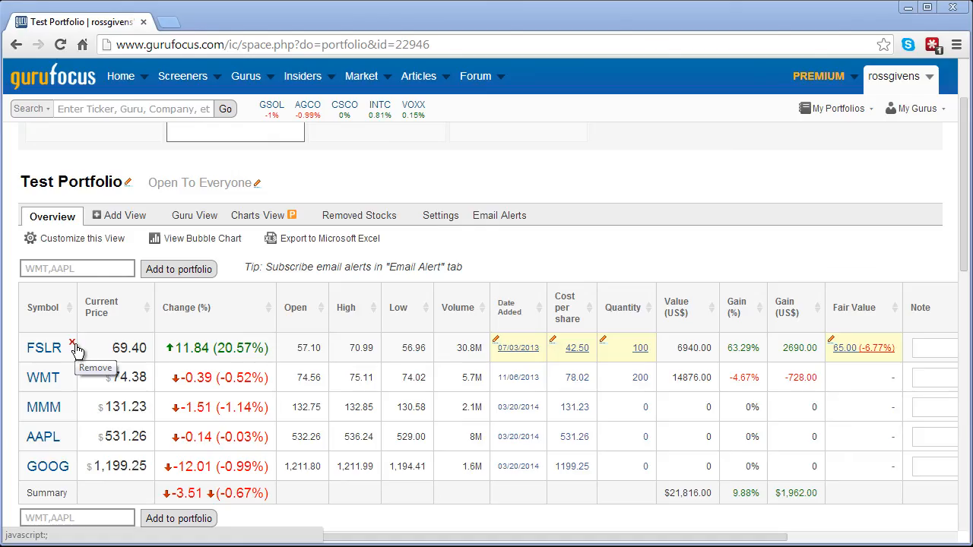
Step: Remove FSLR from Test Portfolio and view the portfolio's removed stocks
{"action": "left_click", "coordinate": [72, 344]}
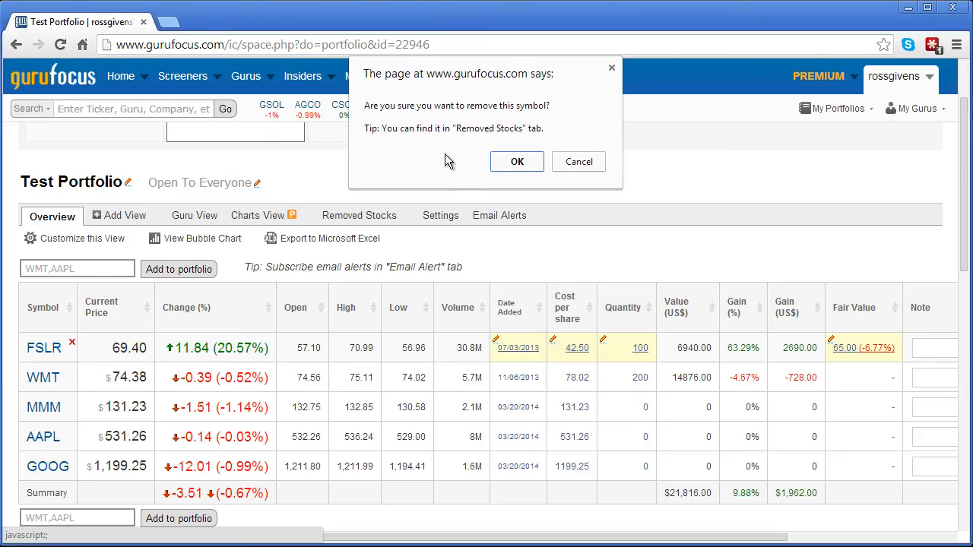
{"action": "left_click", "coordinate": [513, 160]}
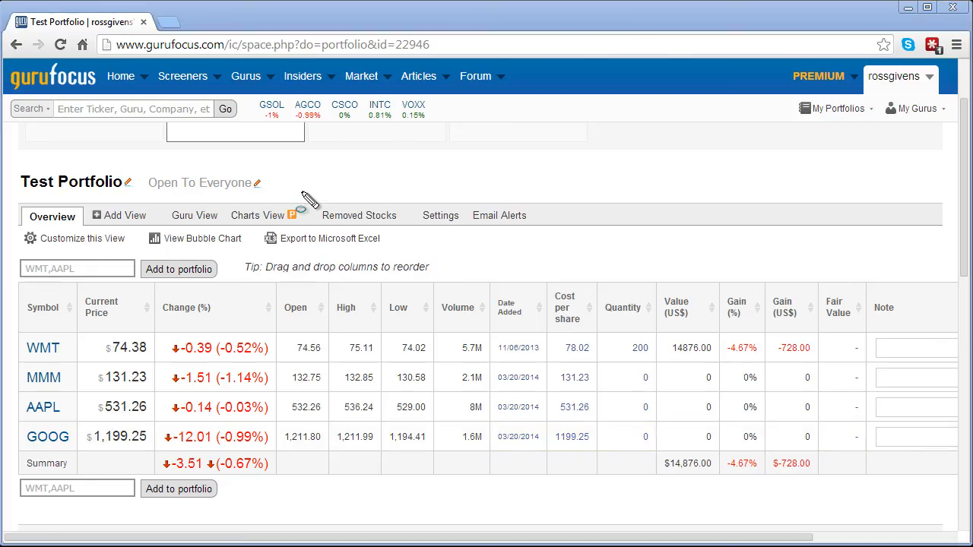
{"action": "left_click_drag", "start_coordinate": [302, 191], "coordinate": [424, 255]}
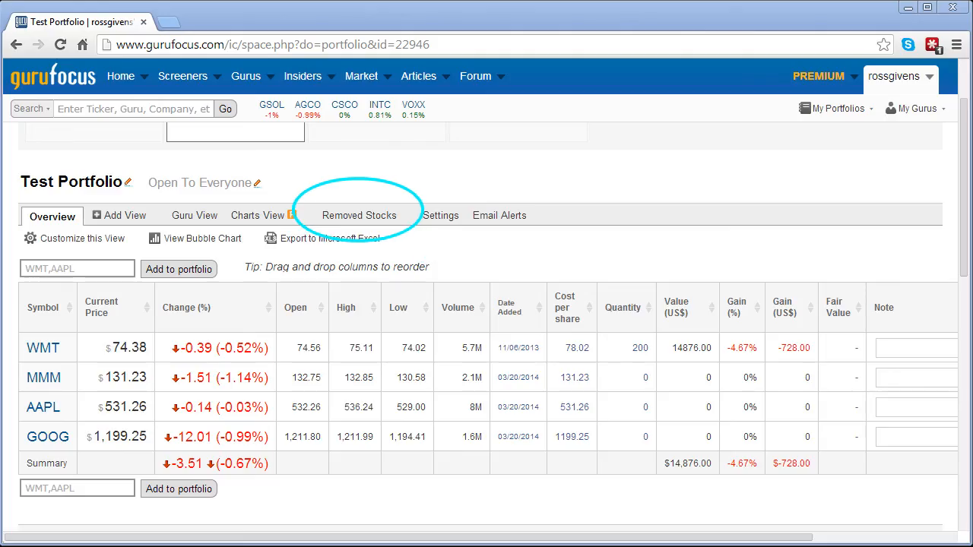
{"action": "left_click", "coordinate": [370, 216]}
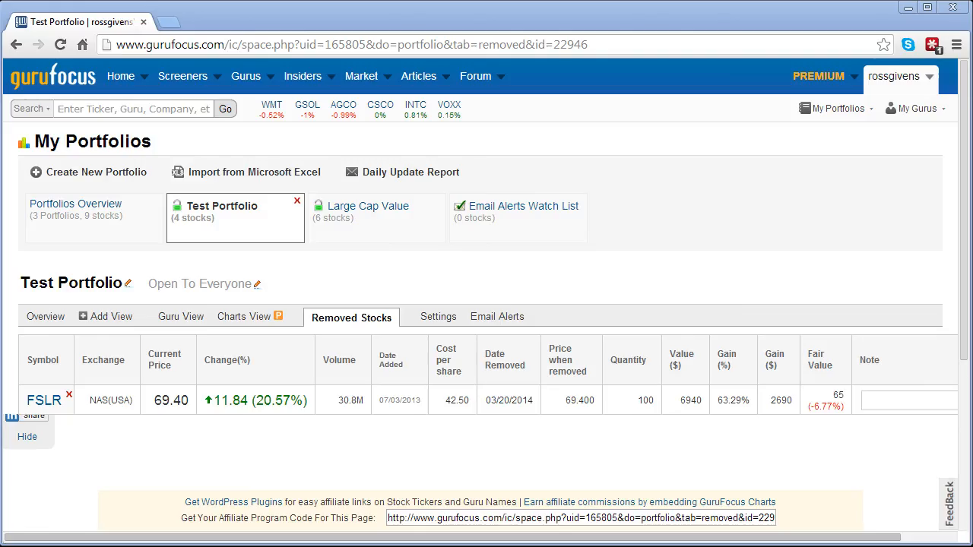
Step: Start a new overview view containing Date Added, Quantity, Value Weighting, 10-Year P/E Range, 10-Year P/B Range and Pre-Tax Margin
{"action": "left_click", "coordinate": [38, 317]}
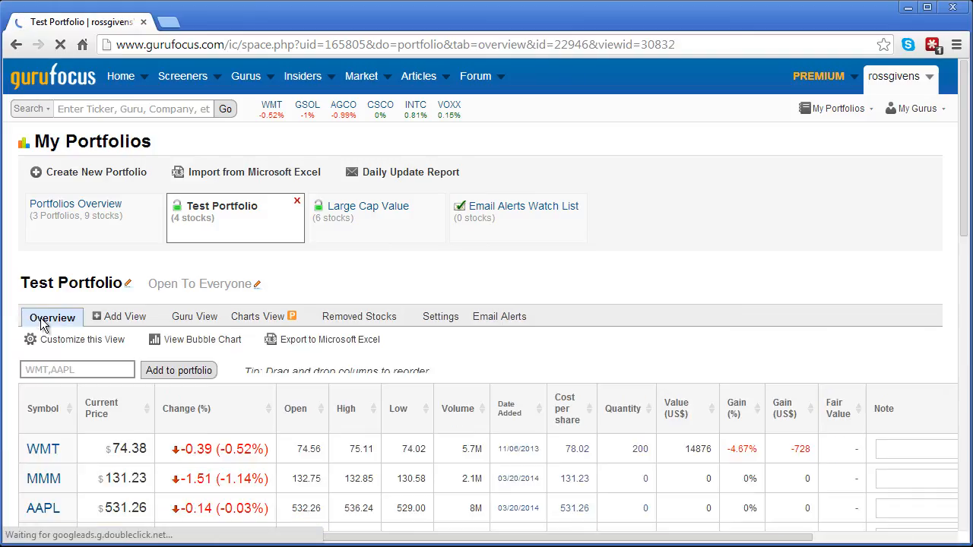
{"action": "scroll", "coordinate": [380, 338], "scroll_direction": "down", "scroll_amount": 1}
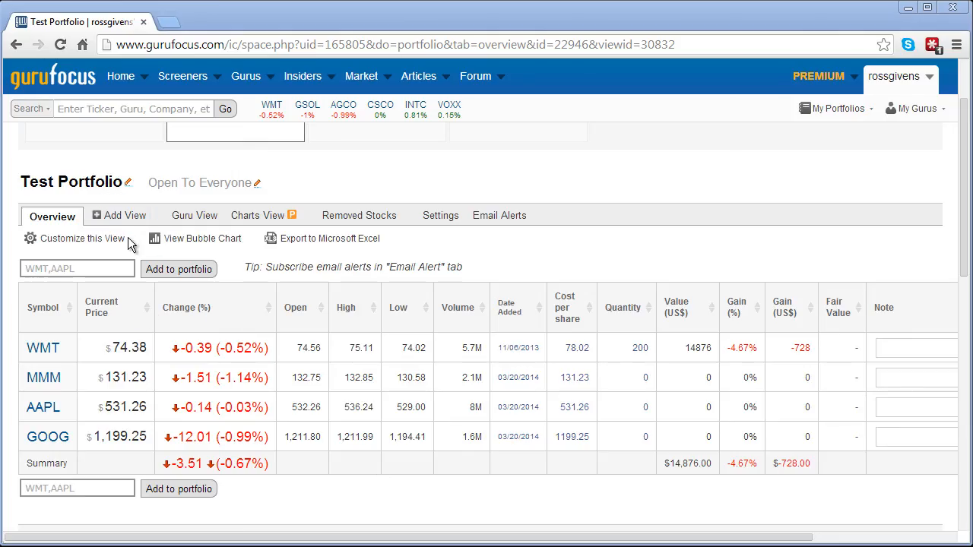
{"action": "left_click", "coordinate": [124, 215]}
{"action": "scroll", "coordinate": [663, 320], "scroll_direction": "down", "scroll_amount": 2}
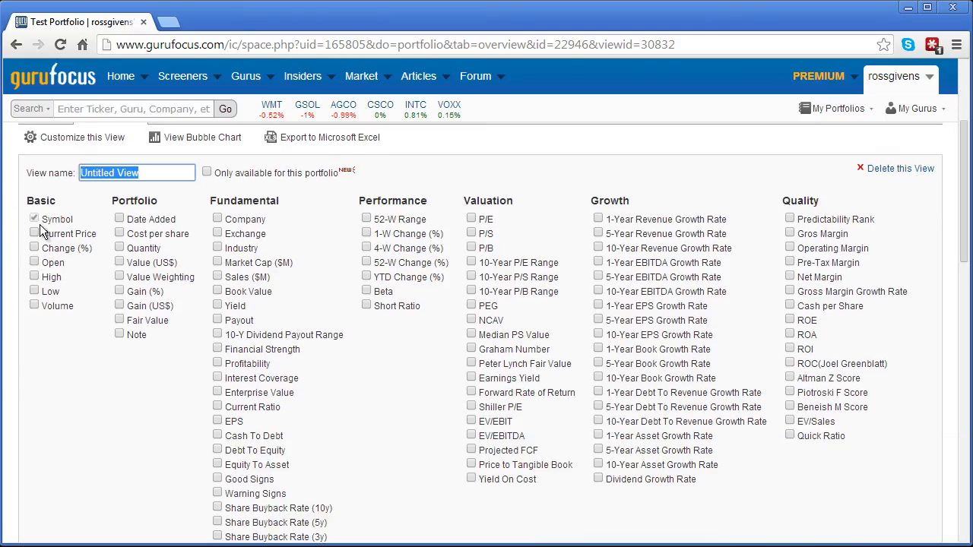
{"action": "left_click", "coordinate": [119, 219]}
{"action": "left_click", "coordinate": [119, 249]}
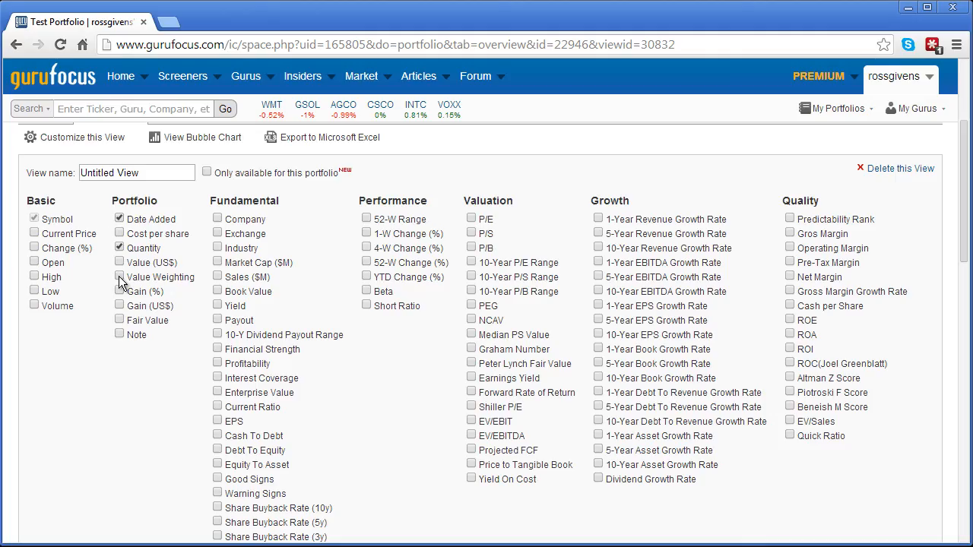
{"action": "left_click", "coordinate": [120, 277]}
{"action": "left_click", "coordinate": [471, 263]}
{"action": "left_click", "coordinate": [471, 292]}
{"action": "left_click", "coordinate": [790, 263]}
Step: Name the new view Test View 2, make it only available for this portfolio, and save it
{"action": "left_click_drag", "start_coordinate": [137, 174], "coordinate": [67, 171]}
{"action": "type", "text": "Test View"}
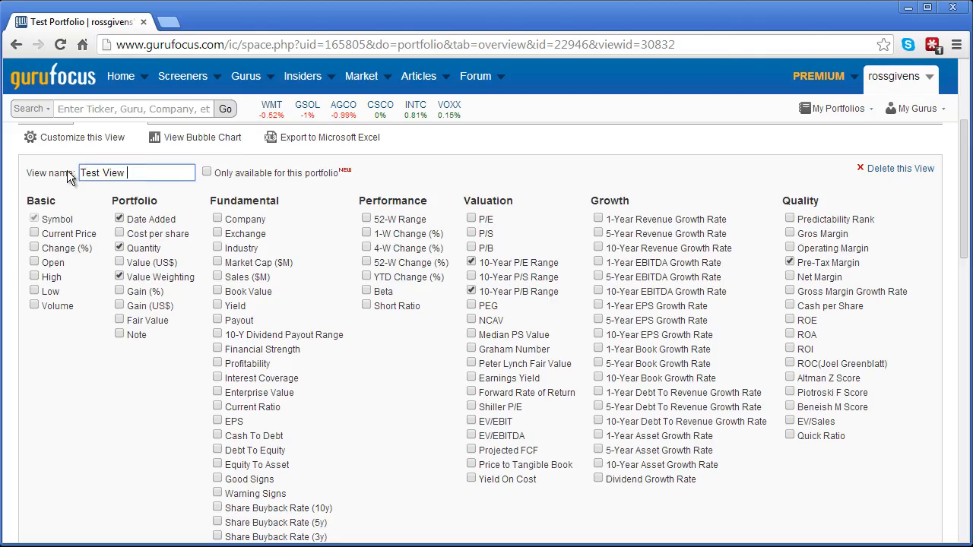
{"action": "type", "text": " 2"}
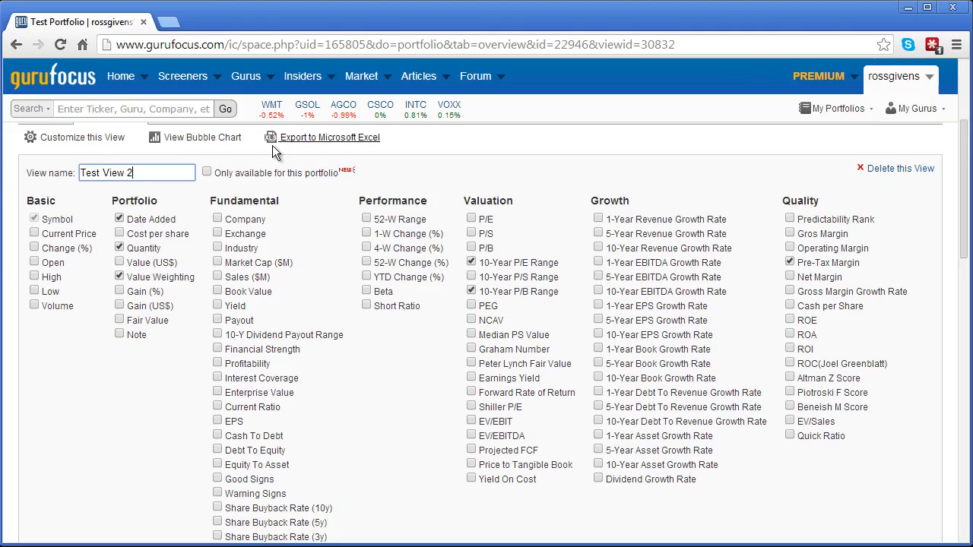
{"action": "left_click", "coordinate": [207, 172]}
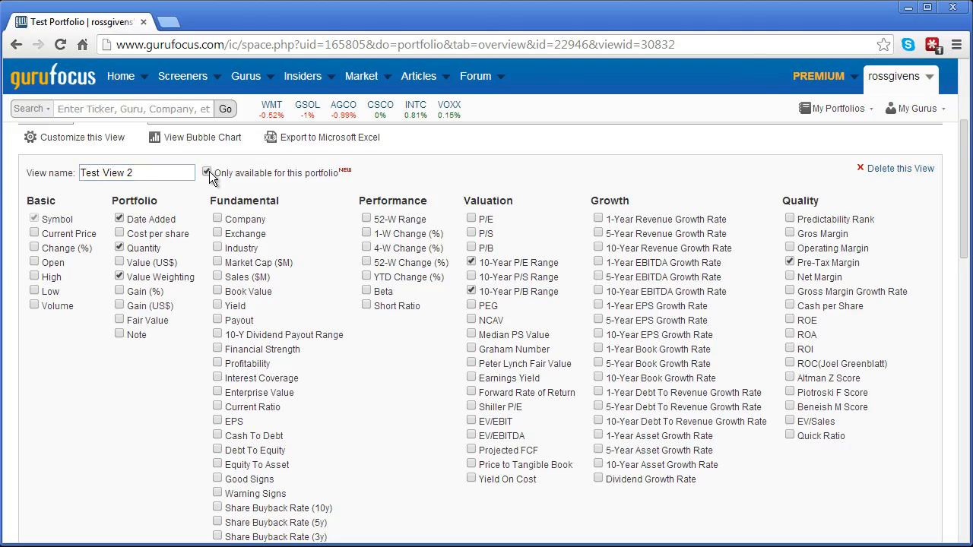
{"action": "scroll", "coordinate": [822, 335], "scroll_direction": "down", "scroll_amount": 2}
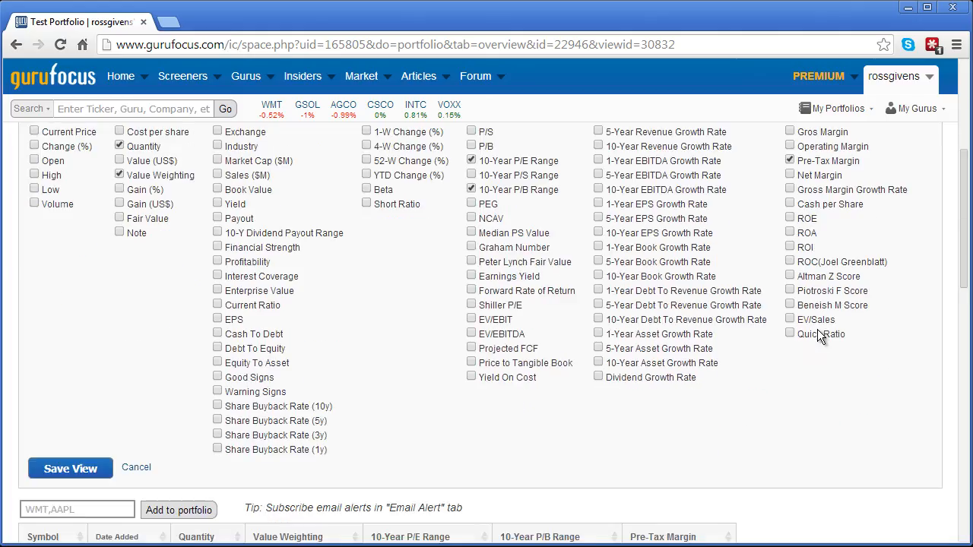
{"action": "left_click", "coordinate": [96, 471]}
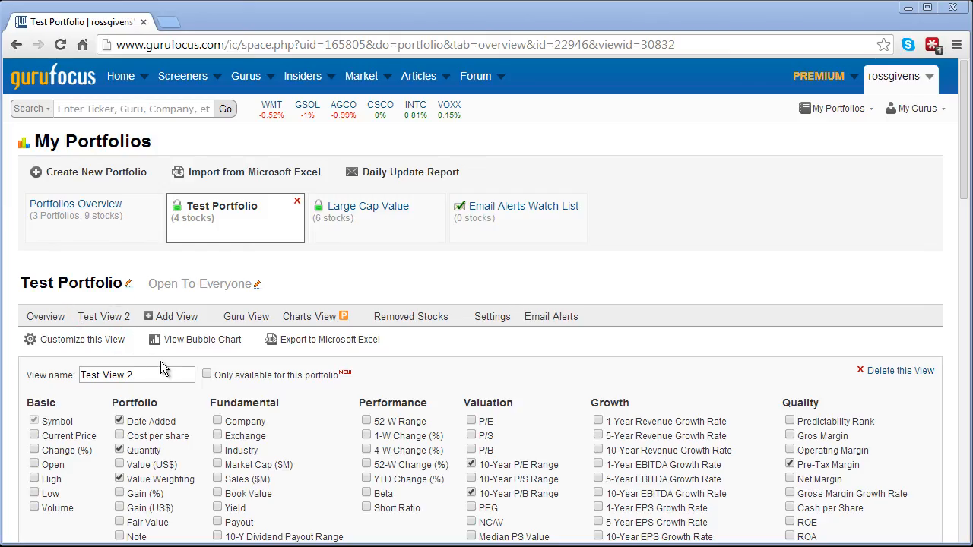
Step: Display Test View 2 and examine the 10-year P/E and P/B ranges of the holdings
{"action": "left_click", "coordinate": [104, 320]}
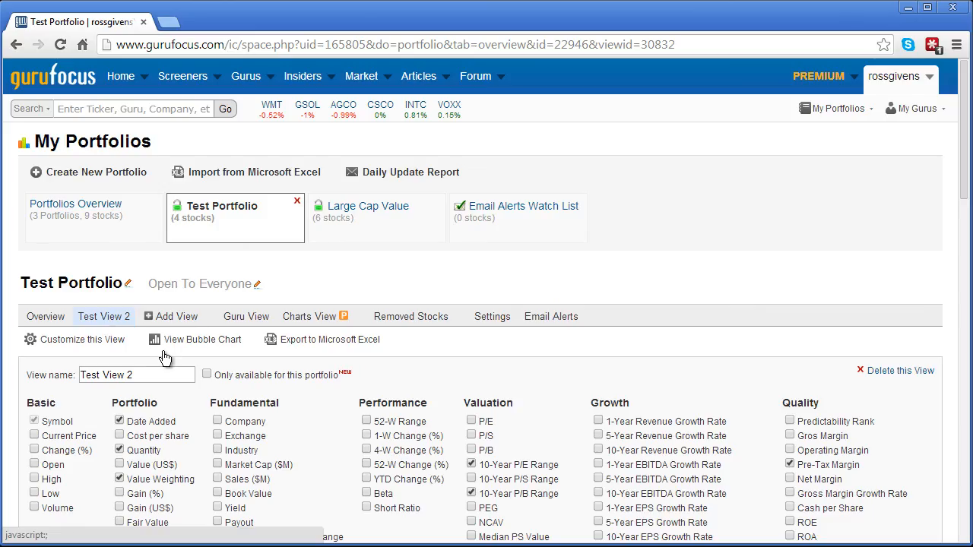
{"action": "scroll", "coordinate": [820, 398], "scroll_direction": "down", "scroll_amount": 3}
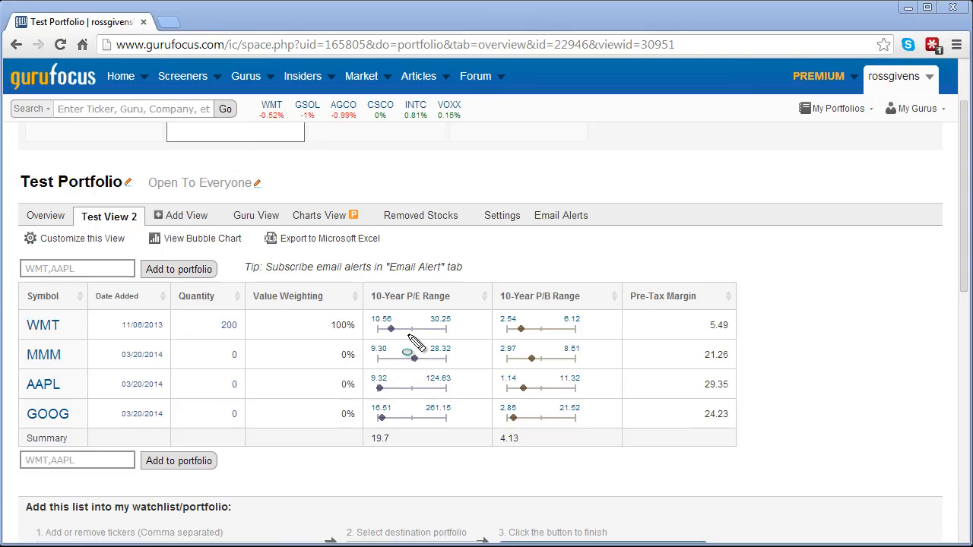
{"action": "left_click_drag", "start_coordinate": [424, 284], "coordinate": [472, 454]}
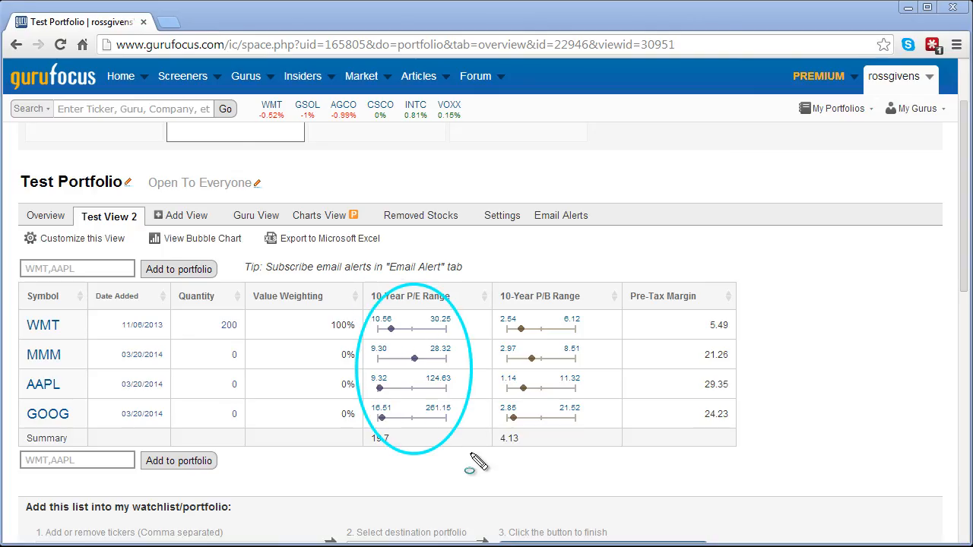
{"action": "mouse_move", "coordinate": [498, 280]}
{"action": "left_mouse_down"}
{"action": "mouse_move", "coordinate": [584, 382]}
{"action": "mouse_move", "coordinate": [596, 476]}
{"action": "left_mouse_up"}
{"action": "left_click_drag", "start_coordinate": [411, 354], "coordinate": [411, 356]}
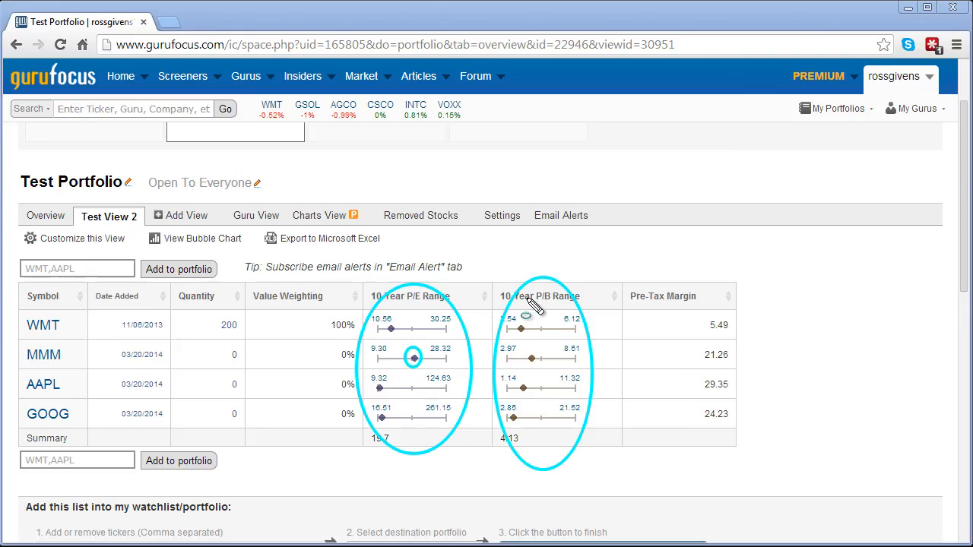
{"action": "key", "text": "Escape"}
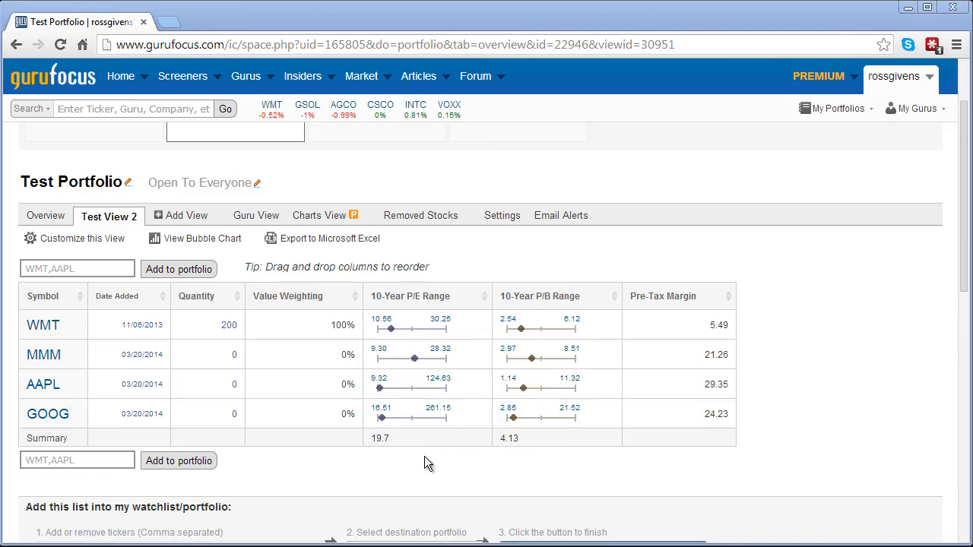
Step: Show the holdings as charts with the Median P/EBITDA line and examine the chart of each stock
{"action": "left_click", "coordinate": [318, 221]}
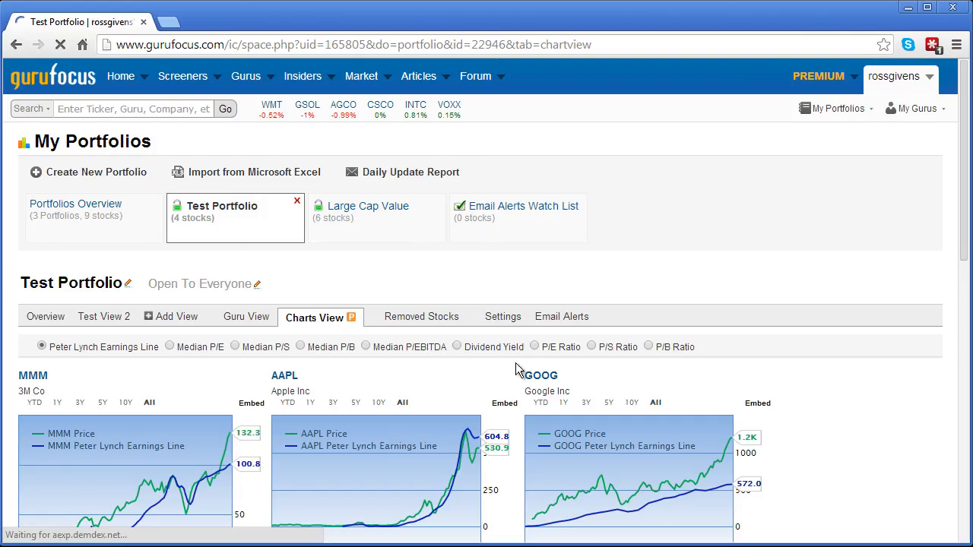
{"action": "scroll", "coordinate": [509, 361], "scroll_direction": "down", "scroll_amount": 1}
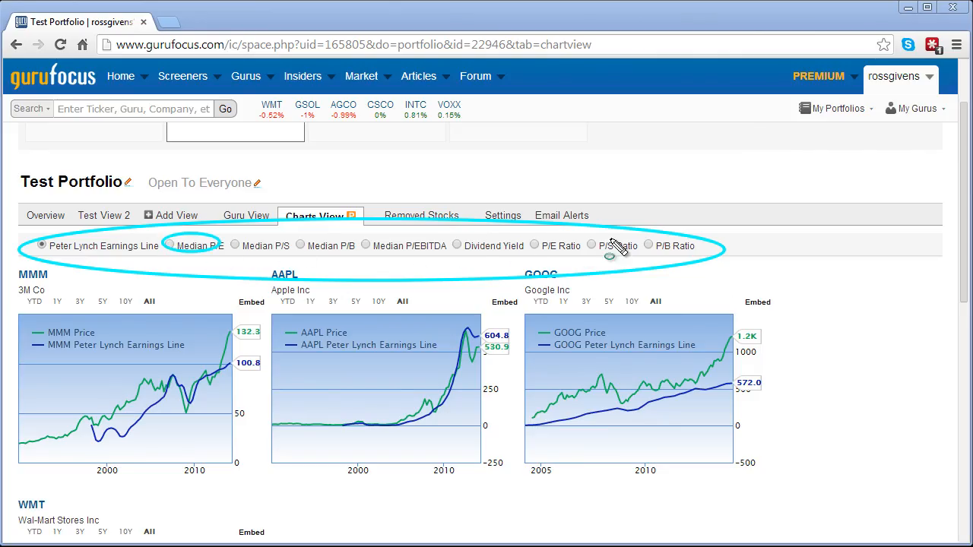
{"action": "left_click", "coordinate": [366, 245]}
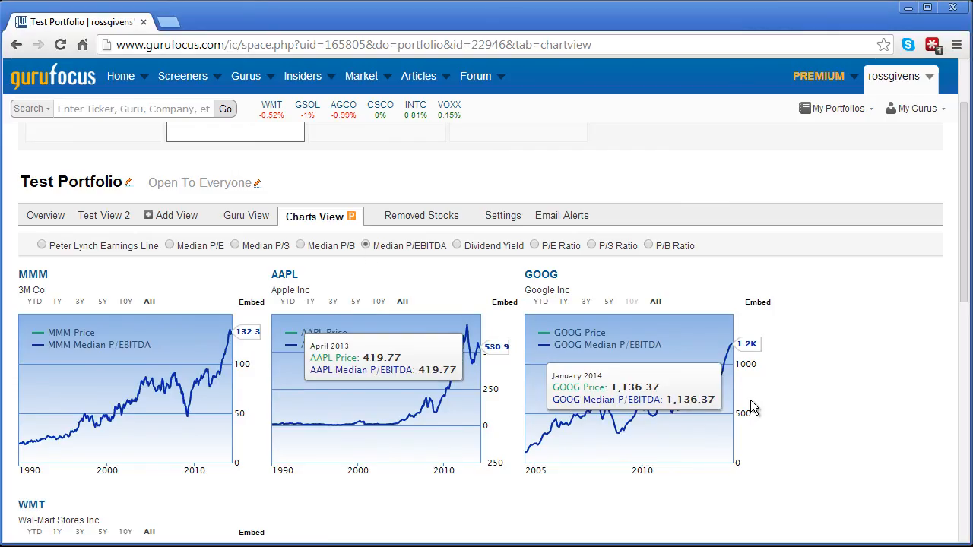
{"action": "scroll", "coordinate": [796, 377], "scroll_direction": "down", "scroll_amount": 1}
{"action": "scroll", "coordinate": [796, 375], "scroll_direction": "up", "scroll_amount": 1}
{"action": "scroll", "coordinate": [797, 375], "scroll_direction": "down", "scroll_amount": 2}
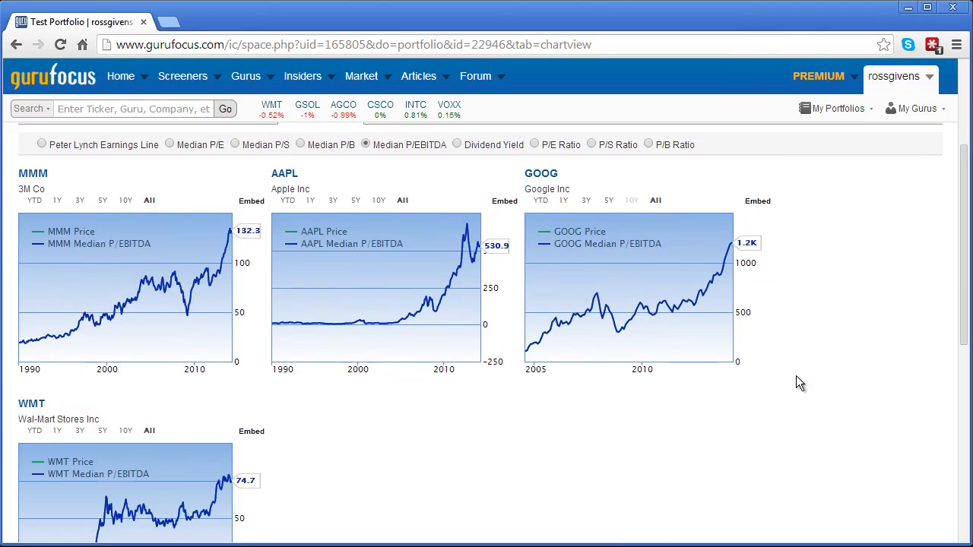
{"action": "scroll", "coordinate": [796, 384], "scroll_direction": "up", "scroll_amount": 2}
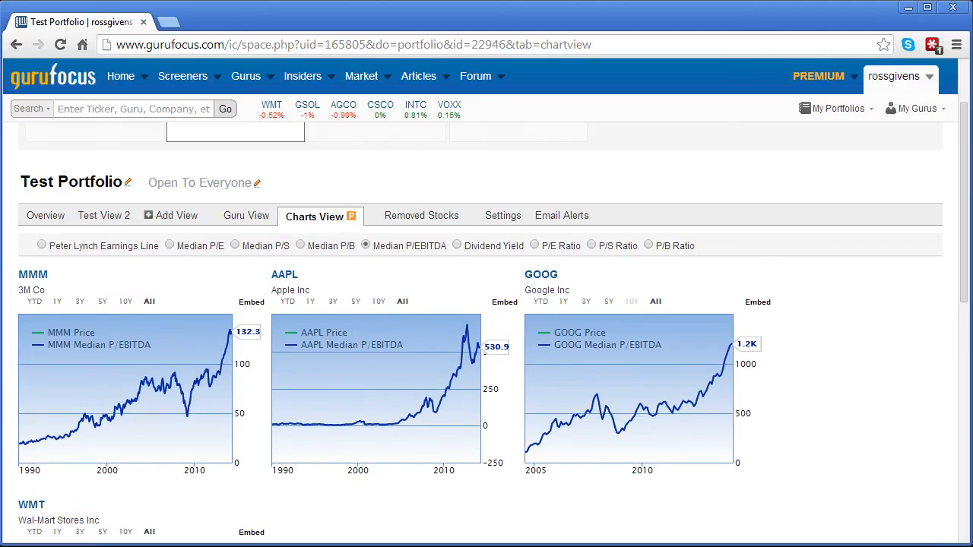
{"action": "scroll", "coordinate": [796, 384], "scroll_direction": "up", "scroll_amount": 1}
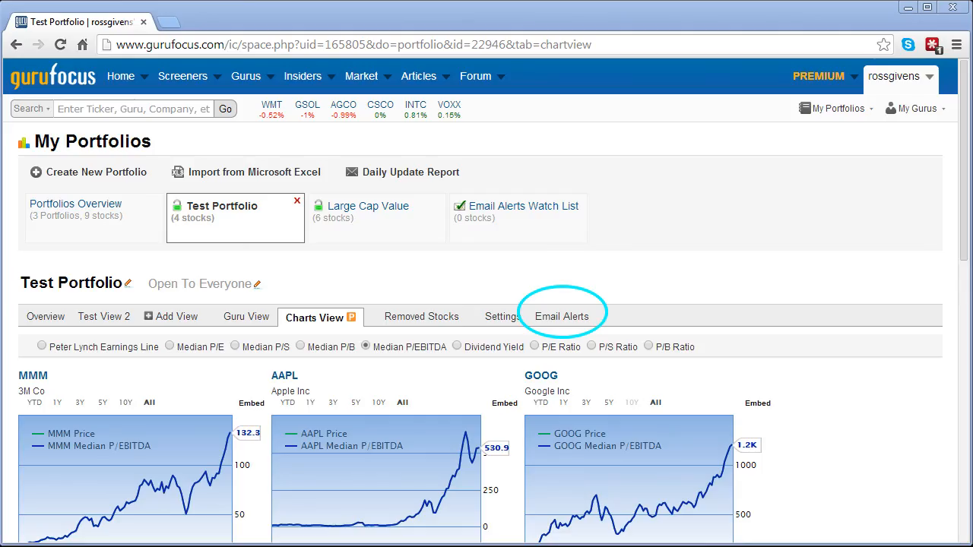
{"action": "left_click", "coordinate": [561, 319]}
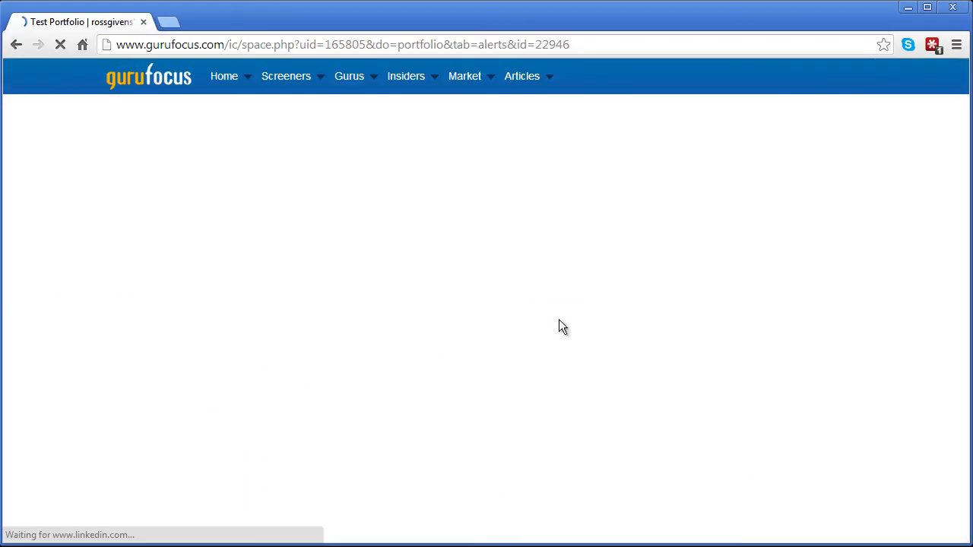
{"action": "scroll", "coordinate": [547, 371], "scroll_direction": "down", "scroll_amount": 1}
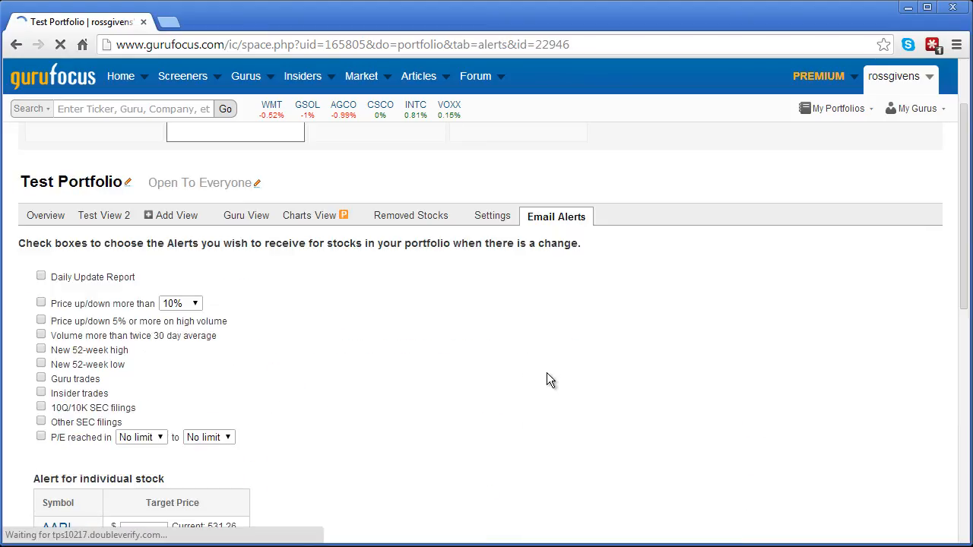
{"action": "scroll", "coordinate": [544, 374], "scroll_direction": "down", "scroll_amount": 1}
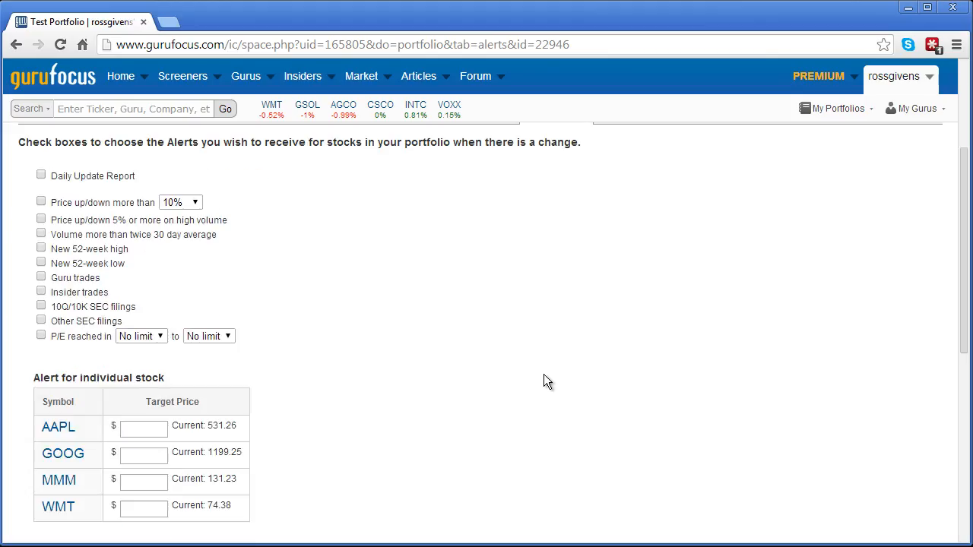
{"action": "scroll", "coordinate": [544, 375], "scroll_direction": "up", "scroll_amount": 1}
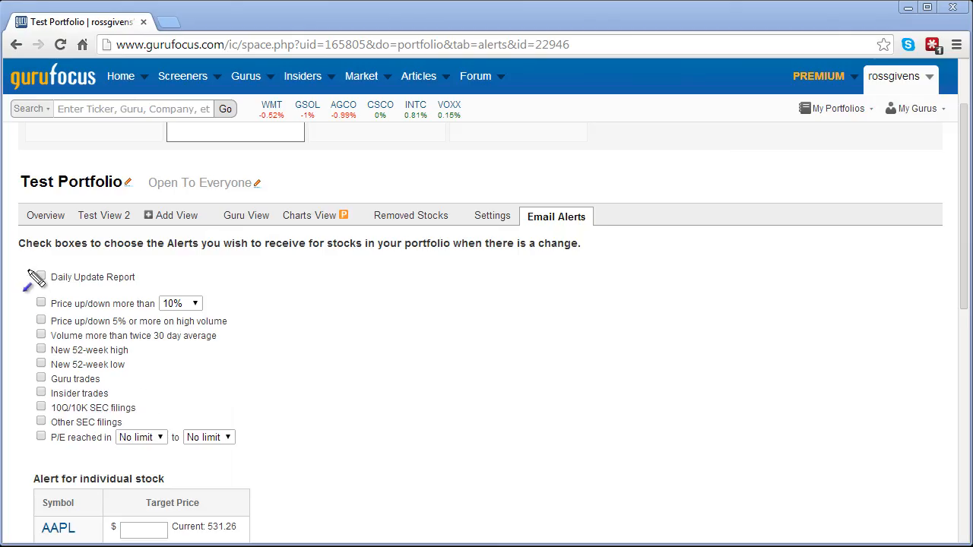
{"action": "left_click_drag", "start_coordinate": [26, 267], "coordinate": [18, 450]}
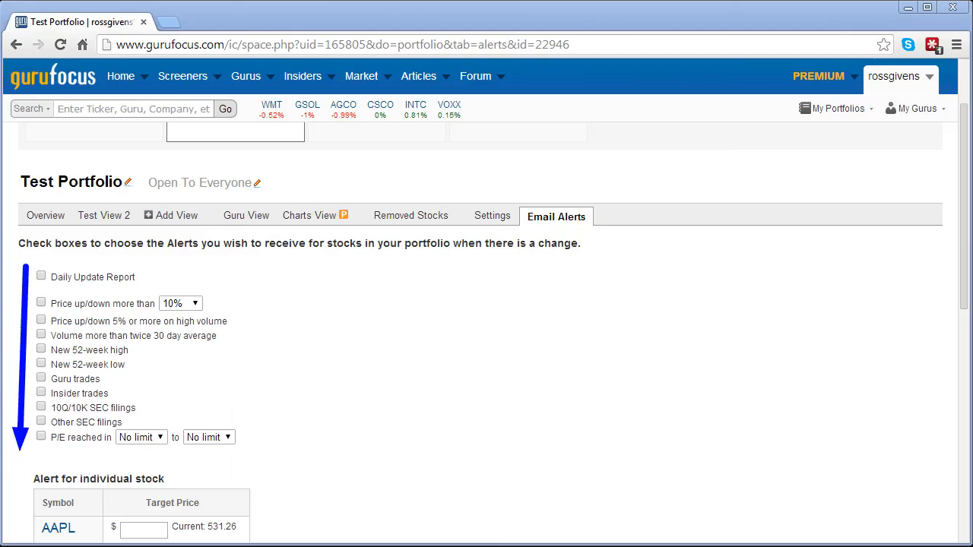
Step: Check AAPL's target price entry in the individual stock alerts and look over the portfolio-wide alert types again
{"action": "scroll", "coordinate": [554, 427], "scroll_direction": "down", "scroll_amount": 3}
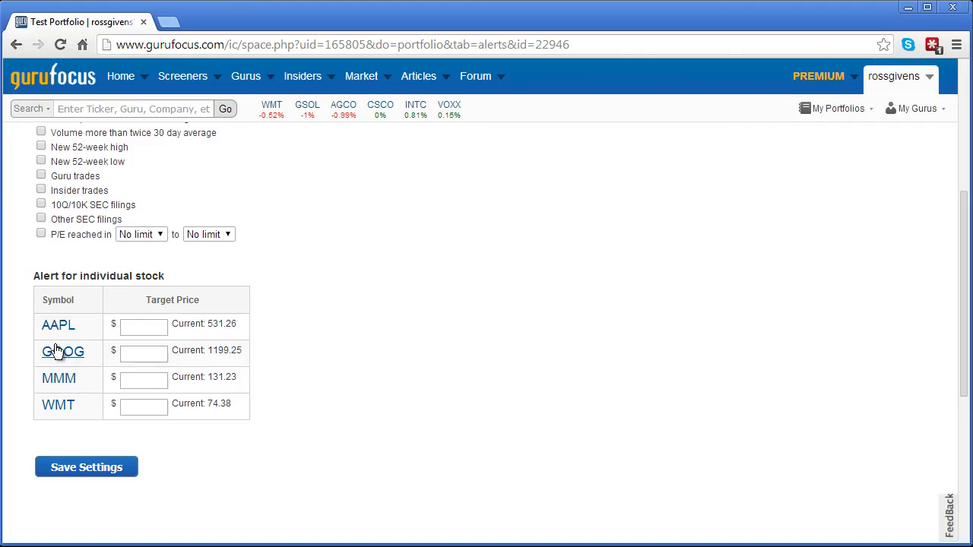
{"action": "left_click", "coordinate": [150, 330]}
{"action": "key", "text": "Return"}
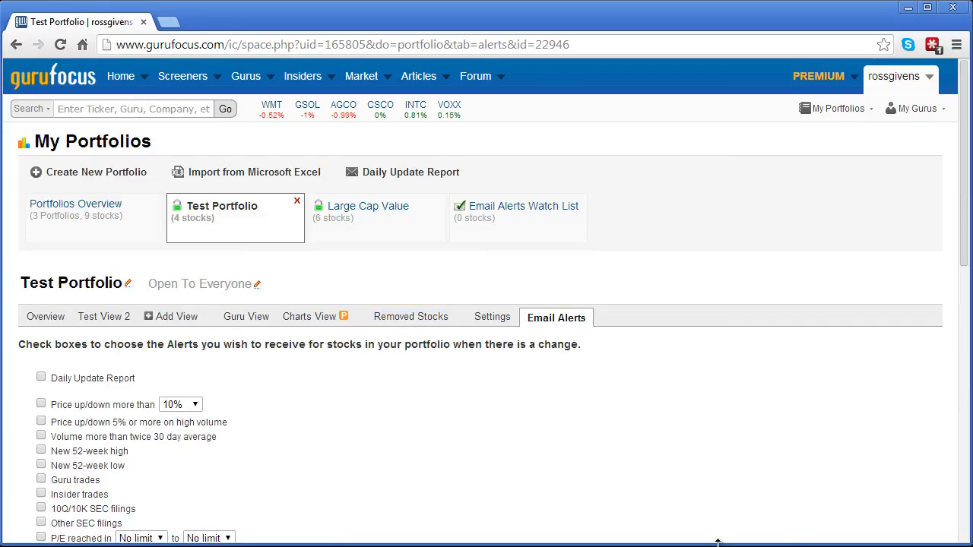
{"action": "scroll", "coordinate": [486, 334], "scroll_direction": "down", "scroll_amount": 2}
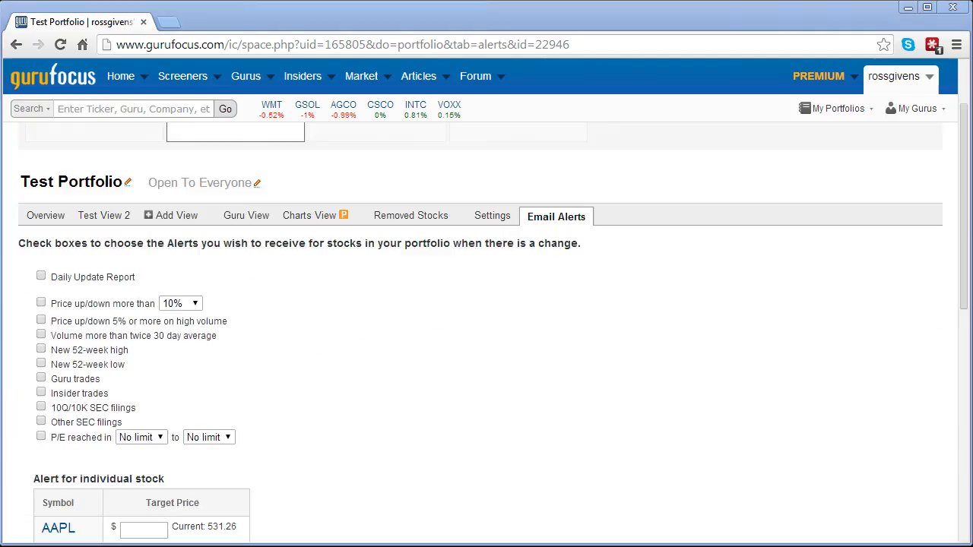
{"action": "scroll", "coordinate": [411, 423], "scroll_direction": "up", "scroll_amount": 2}
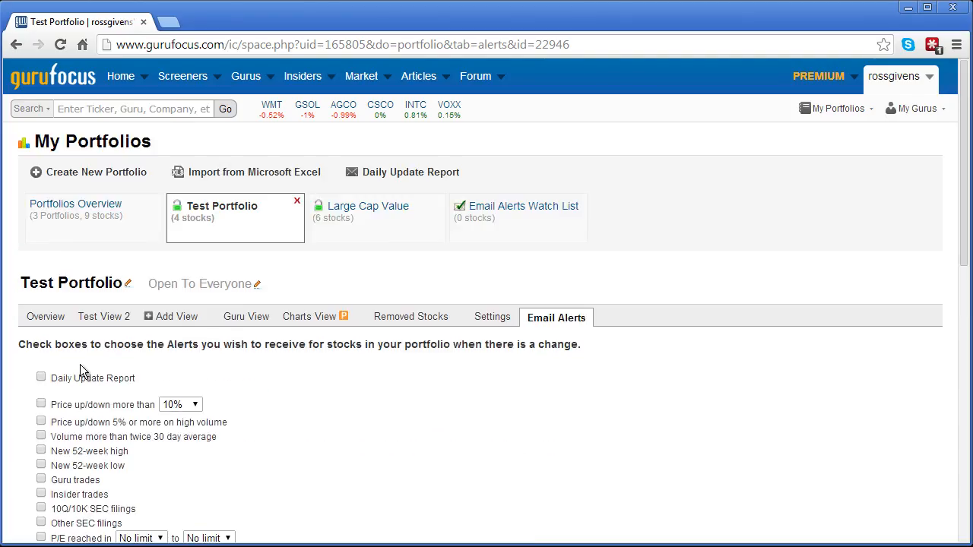
Step: Return to the overview of Test Portfolio's holdings and delete the whole portfolio
{"action": "left_click", "coordinate": [47, 319]}
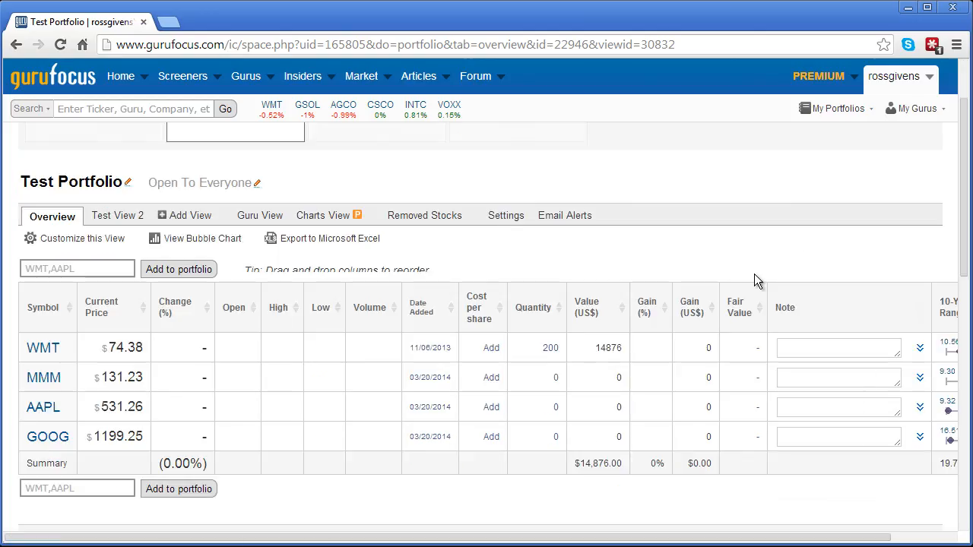
{"action": "scroll", "coordinate": [752, 278], "scroll_direction": "down", "scroll_amount": 2}
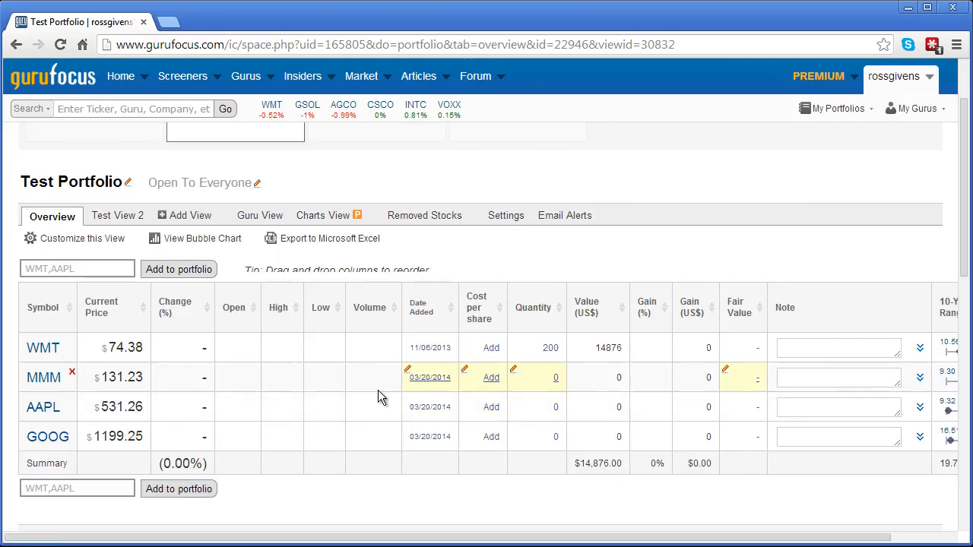
{"action": "scroll", "coordinate": [486, 342], "scroll_direction": "up", "scroll_amount": 2}
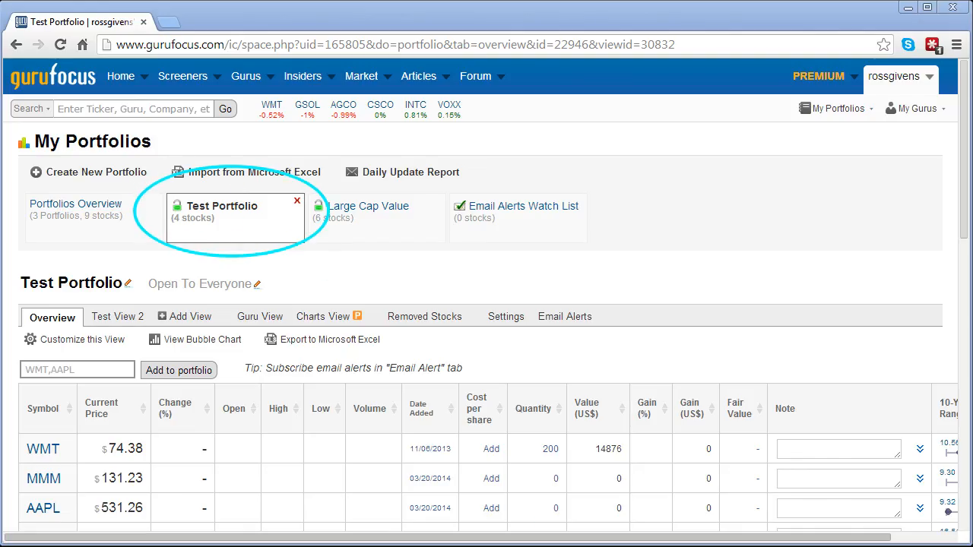
{"action": "left_click", "coordinate": [298, 203]}
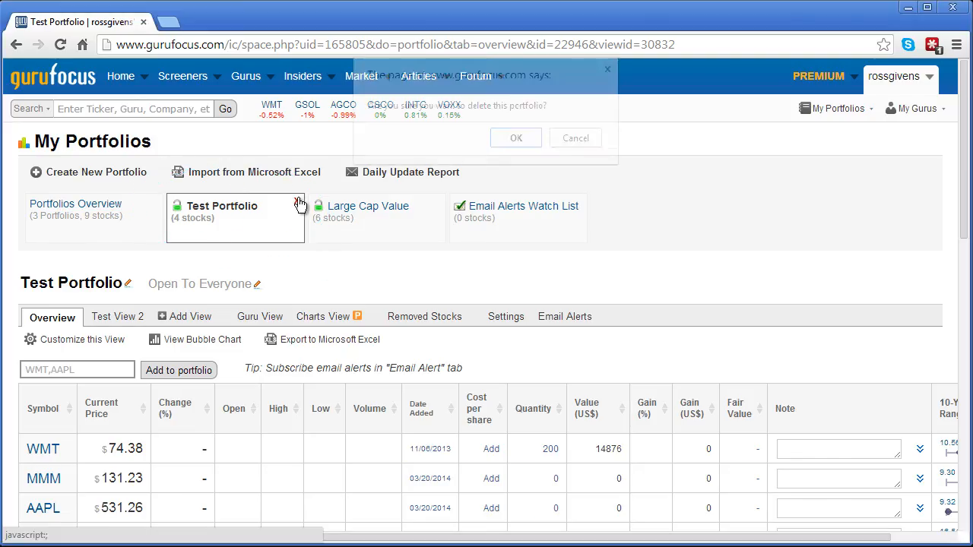
{"action": "left_click", "coordinate": [511, 138]}
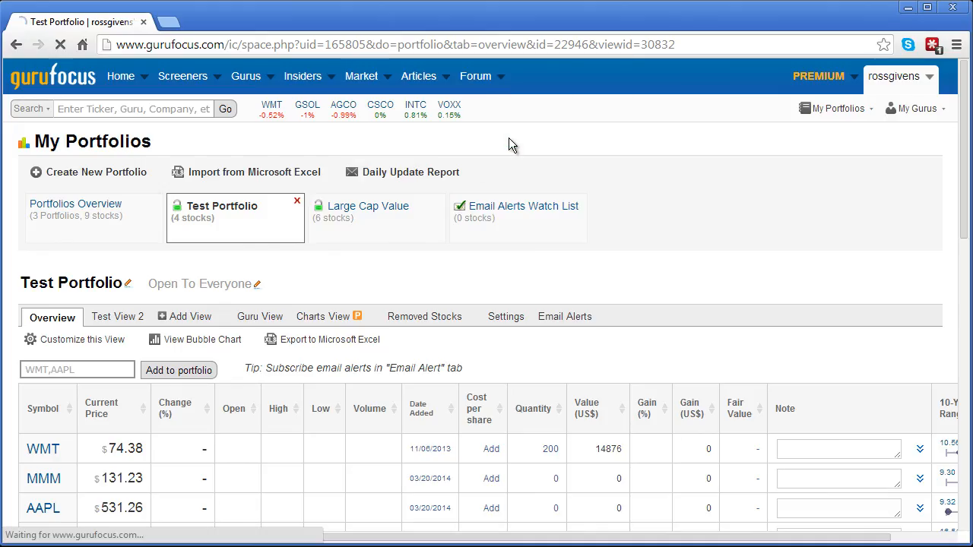